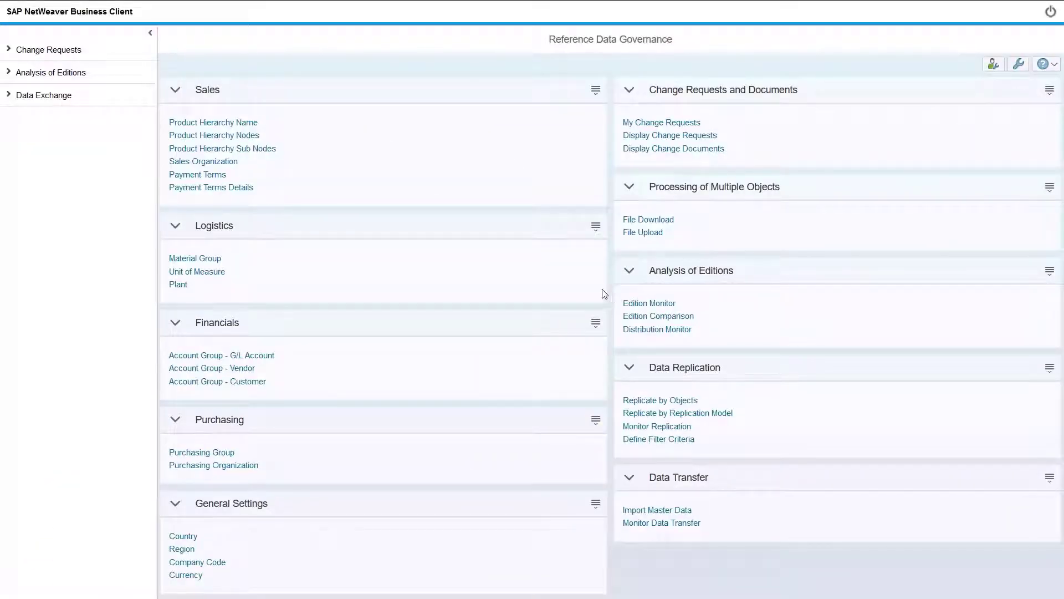
Step: Search Product Hierarchy nodes for hierarchy ProdHrchy in edition PH2019
{"action": "left_click", "coordinate": [216, 136]}
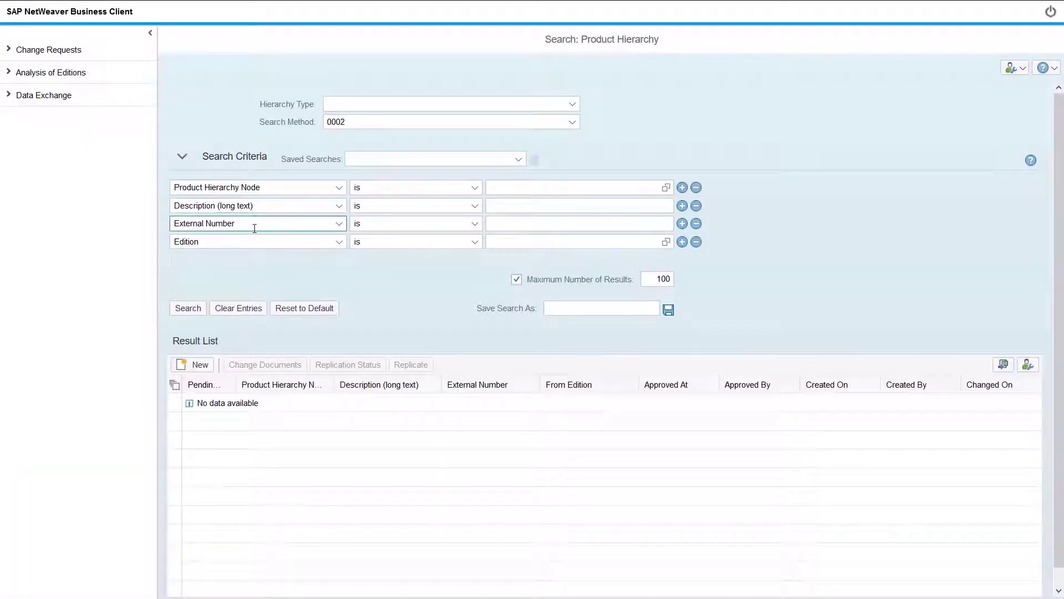
{"action": "left_click", "coordinate": [419, 101]}
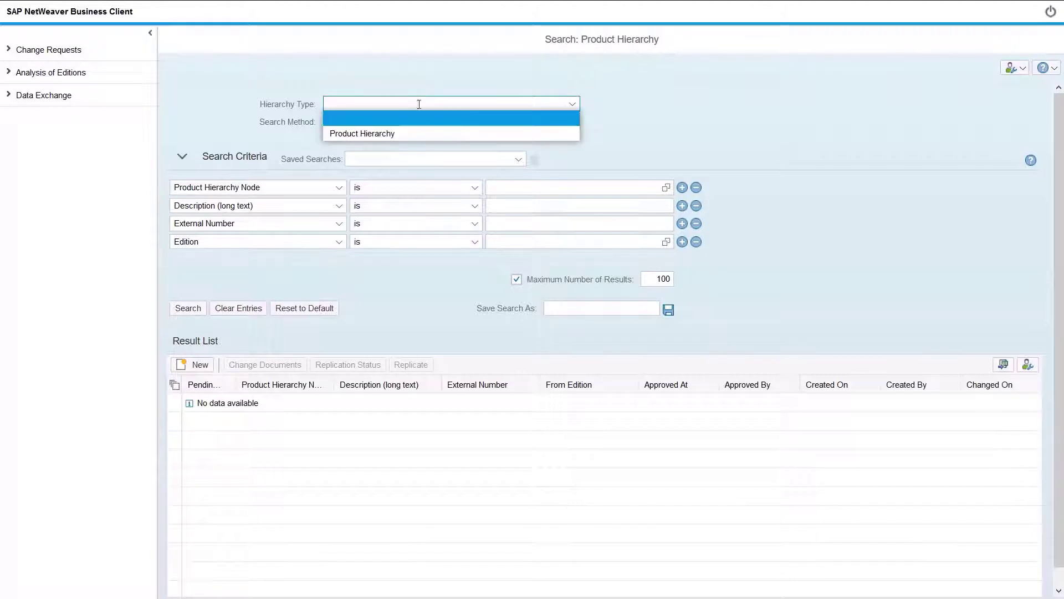
{"action": "left_click", "coordinate": [423, 135]}
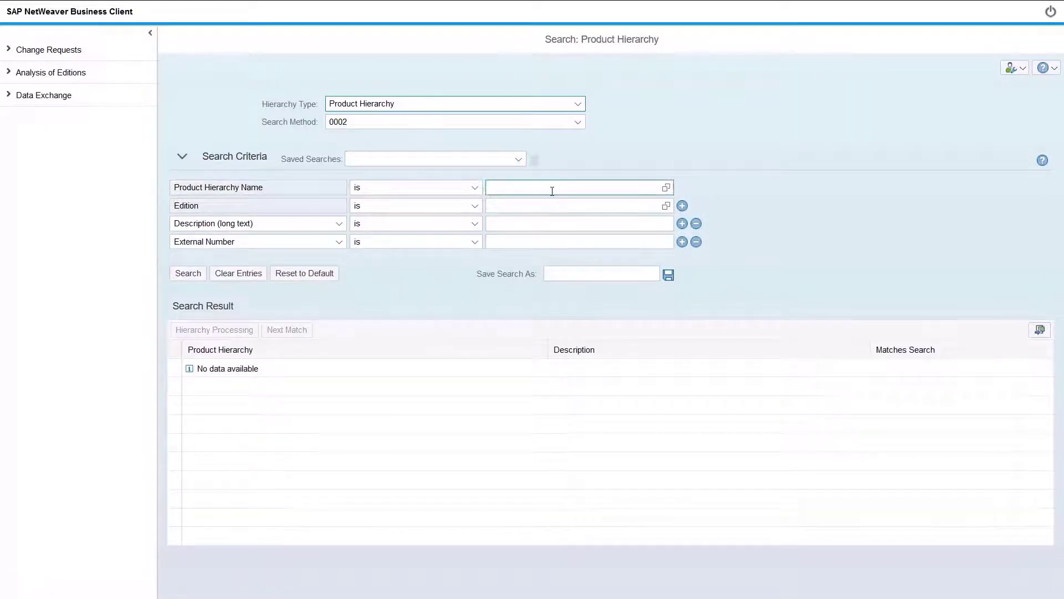
{"action": "left_click", "coordinate": [666, 187]}
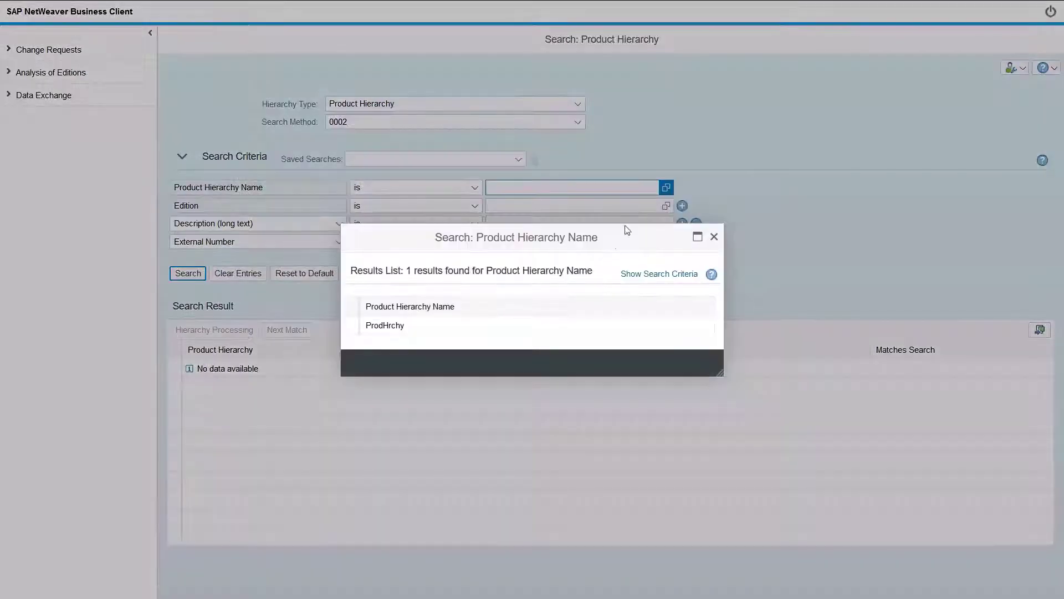
{"action": "left_click", "coordinate": [572, 327]}
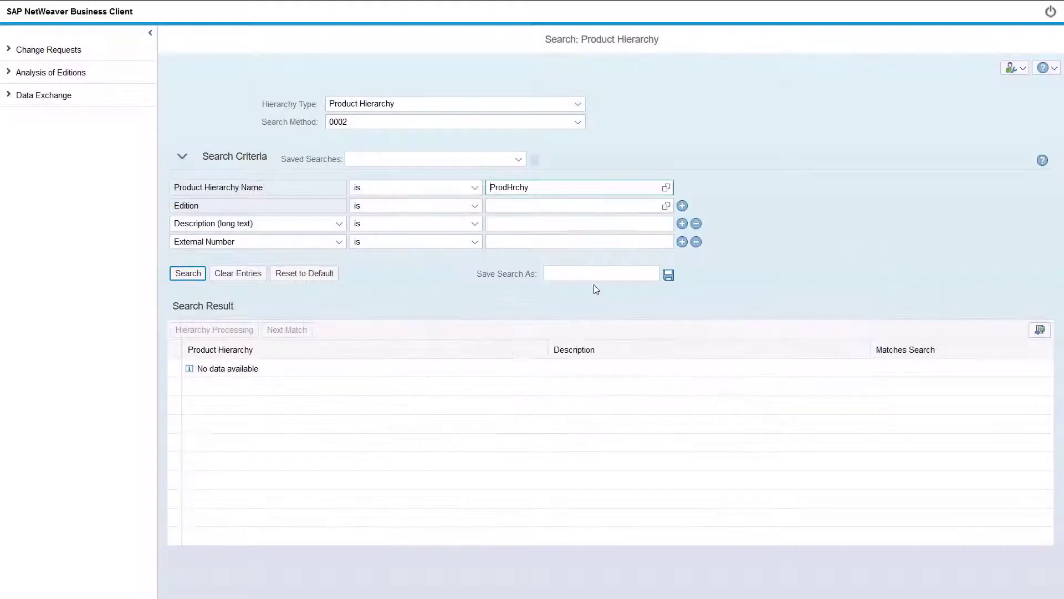
{"action": "left_click", "coordinate": [666, 206]}
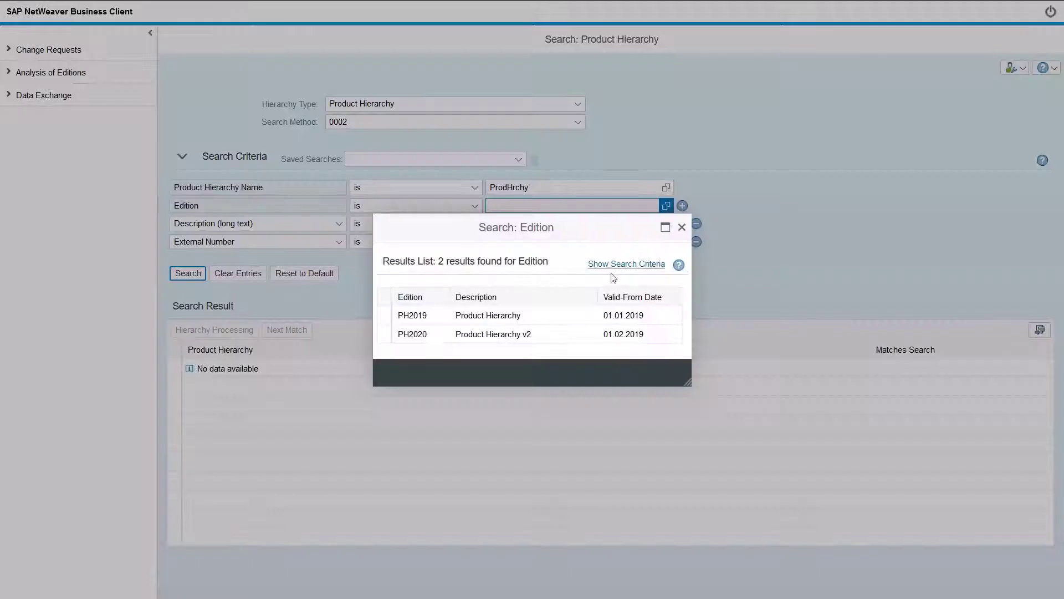
{"action": "left_click", "coordinate": [577, 317]}
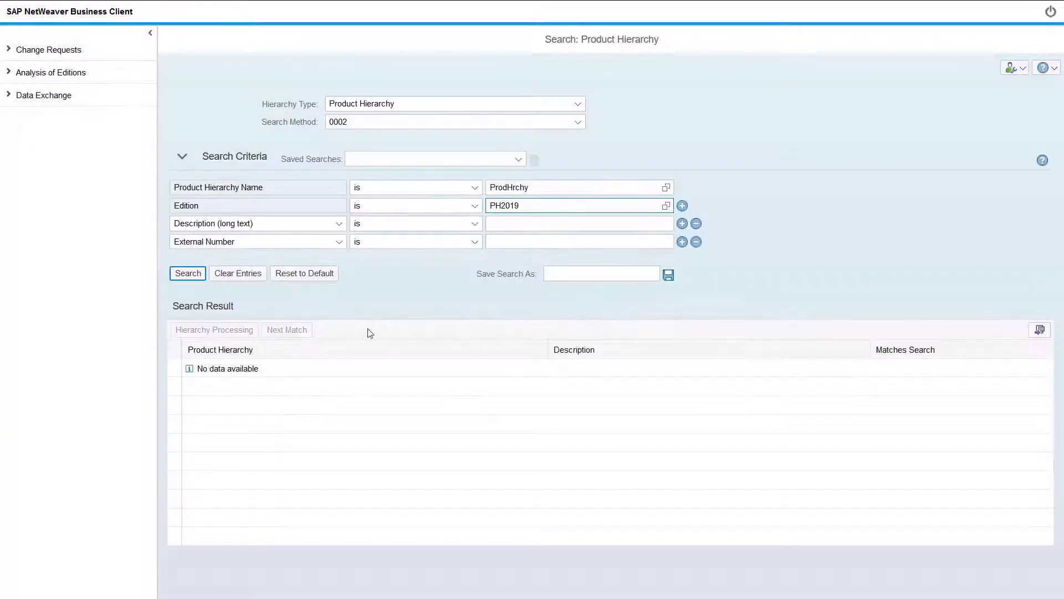
{"action": "left_click", "coordinate": [180, 277]}
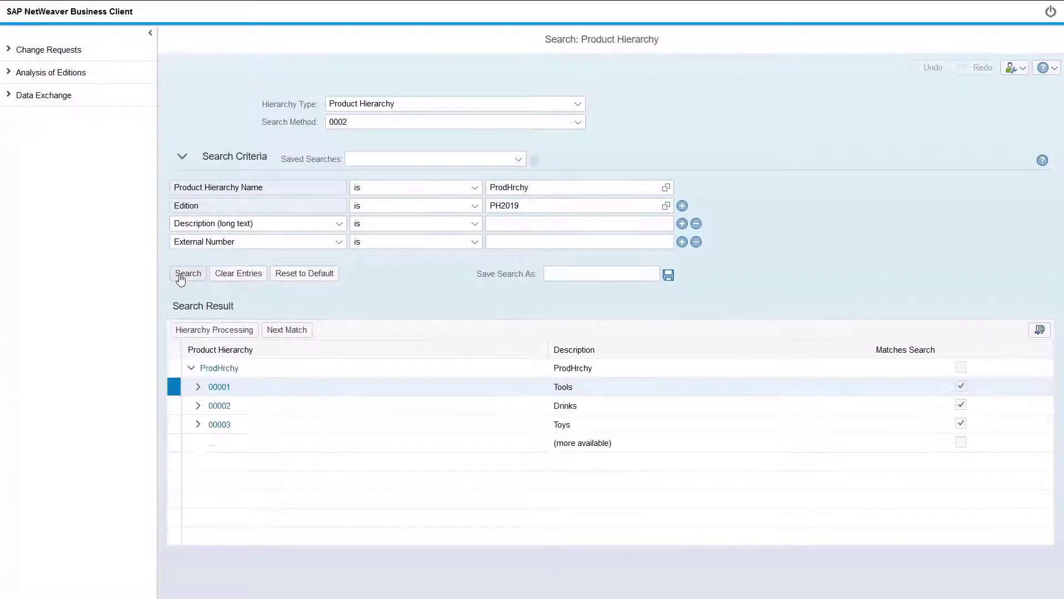
Step: Load the remaining top-level nodes and expand Tools and Drinks
{"action": "left_click", "coordinate": [211, 443]}
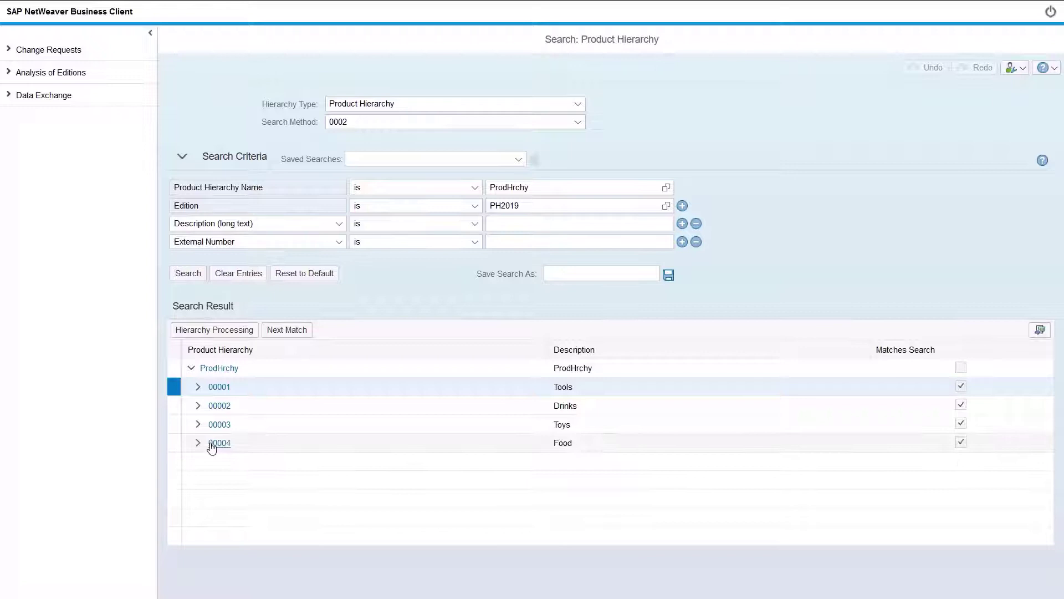
{"action": "left_click", "coordinate": [198, 387]}
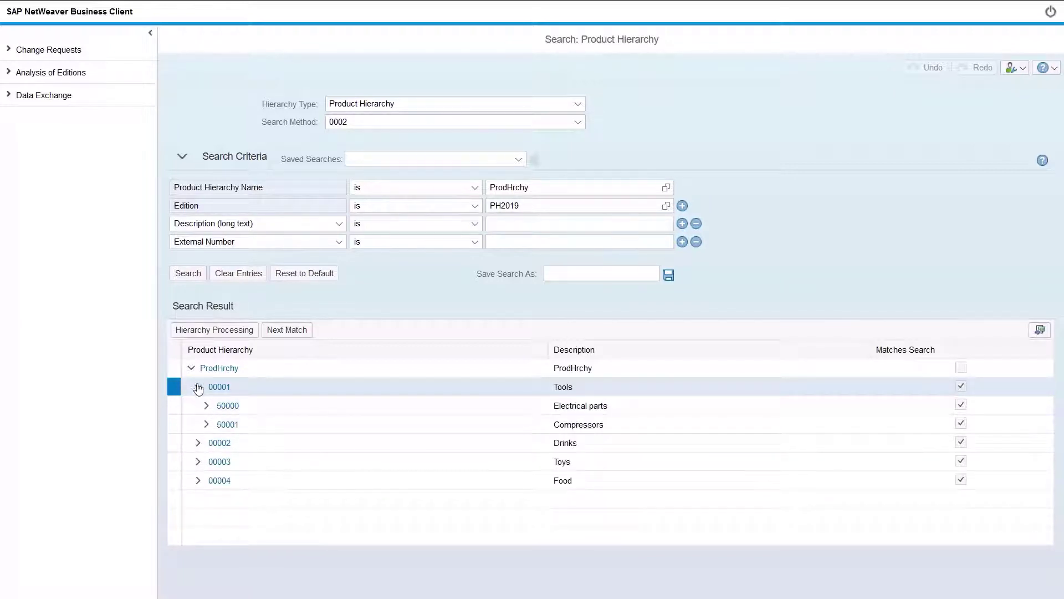
{"action": "left_click", "coordinate": [198, 443]}
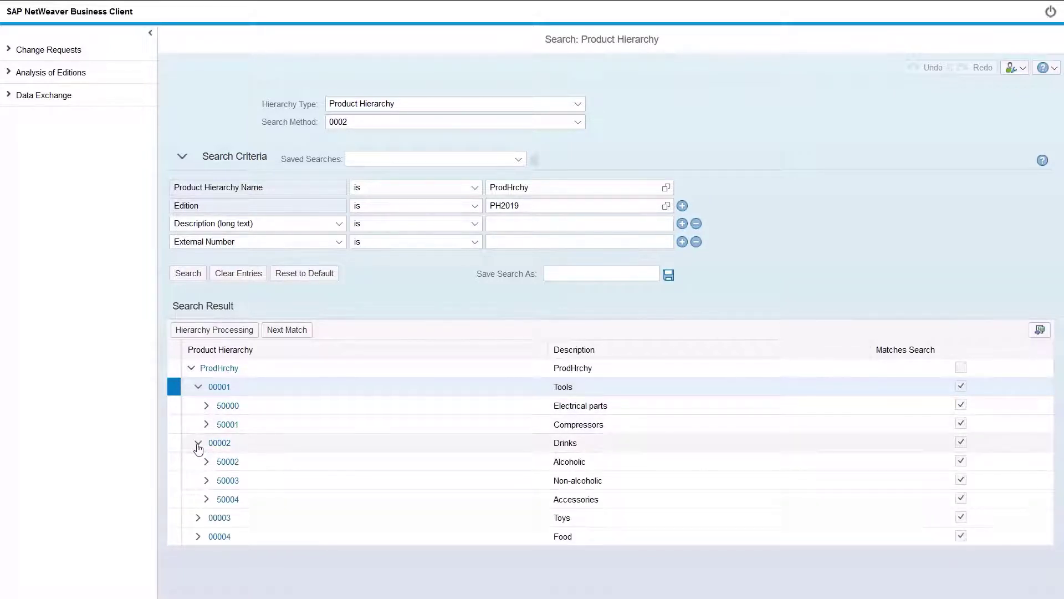
Step: Expand Electrical parts, then search Product Hierarchy Sub Nodes to list all 12 records
{"action": "left_click", "coordinate": [206, 405]}
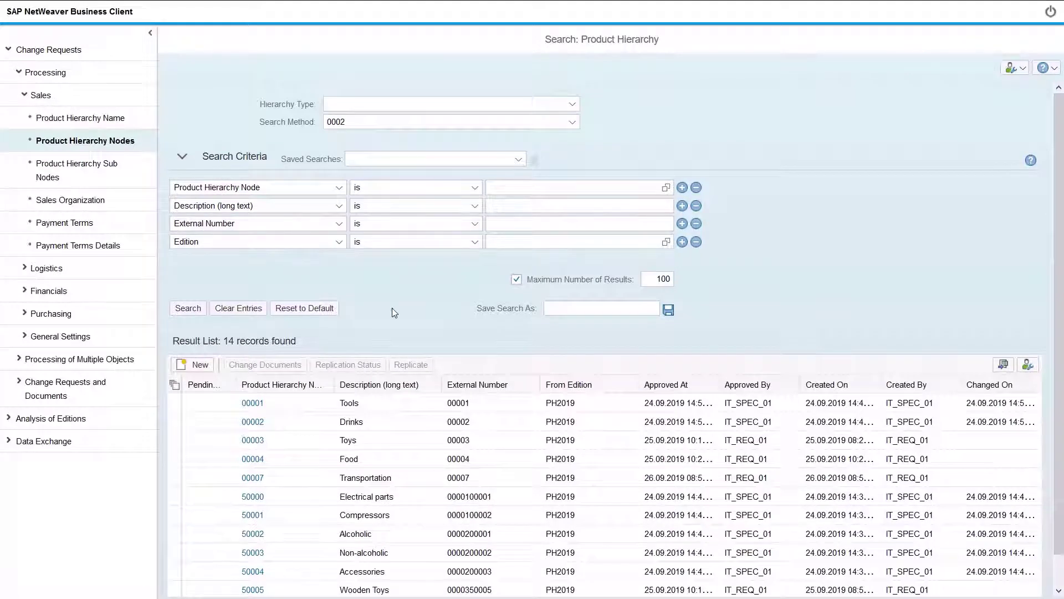
{"action": "left_click", "coordinate": [113, 179]}
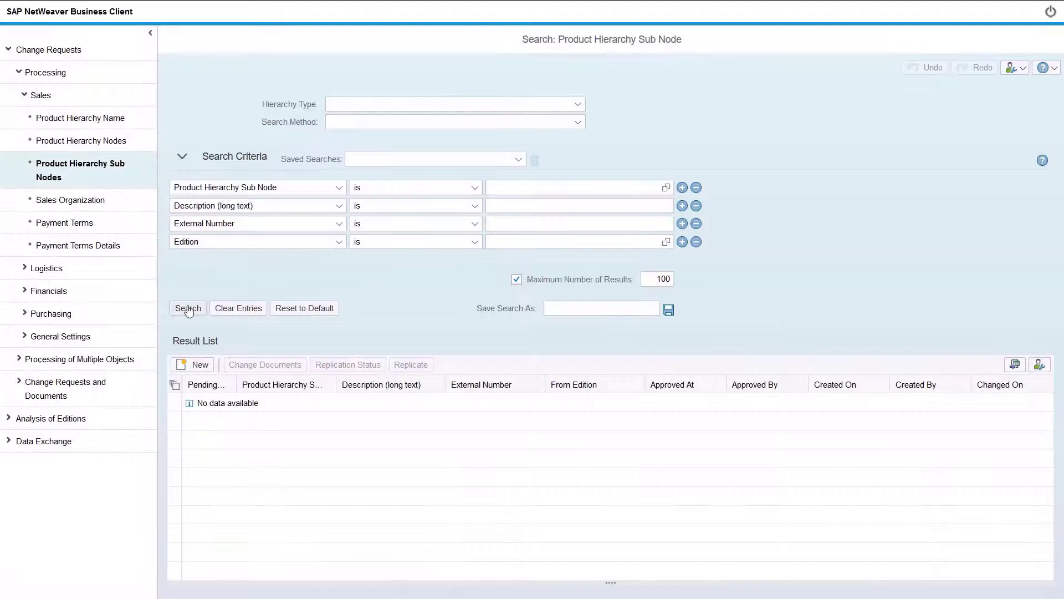
{"action": "left_click", "coordinate": [189, 309]}
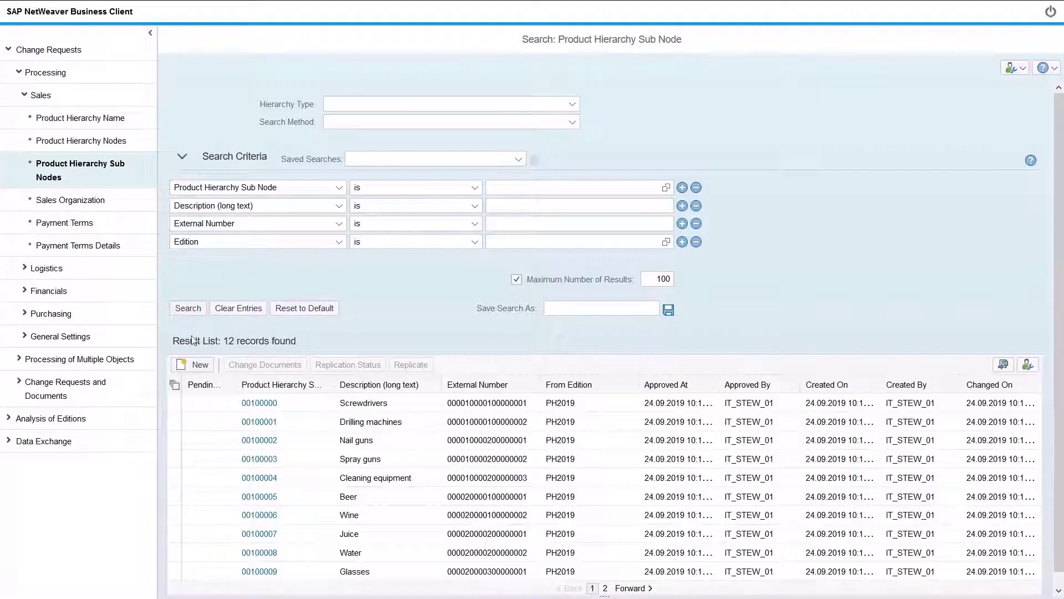
Step: Create a new sub node under change request type IPL1SE1, described as 'New Car in System'
{"action": "left_click", "coordinate": [195, 364]}
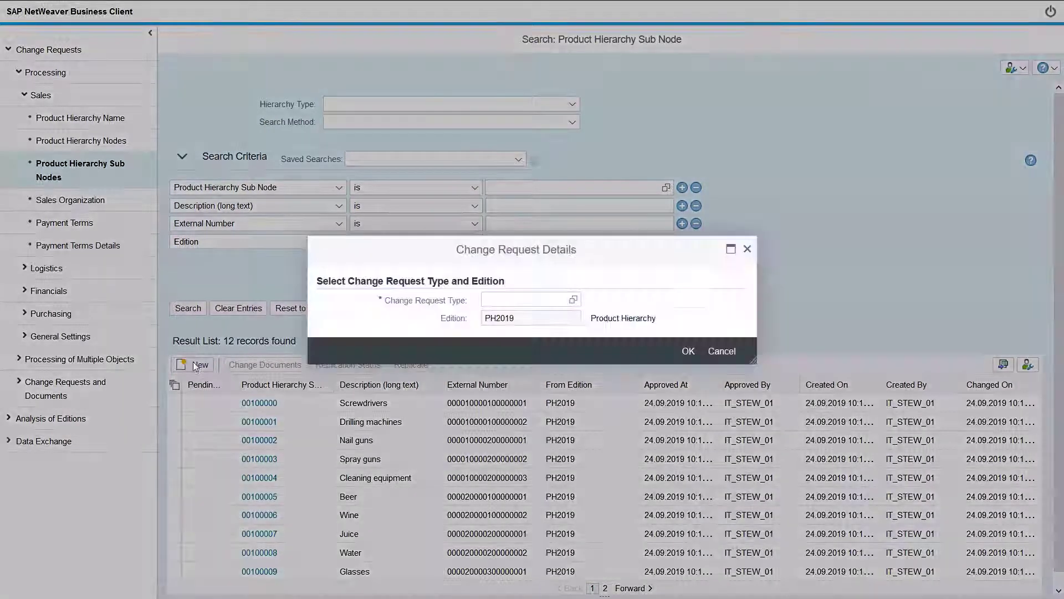
{"action": "left_click", "coordinate": [574, 300]}
{"action": "left_click", "coordinate": [587, 299]}
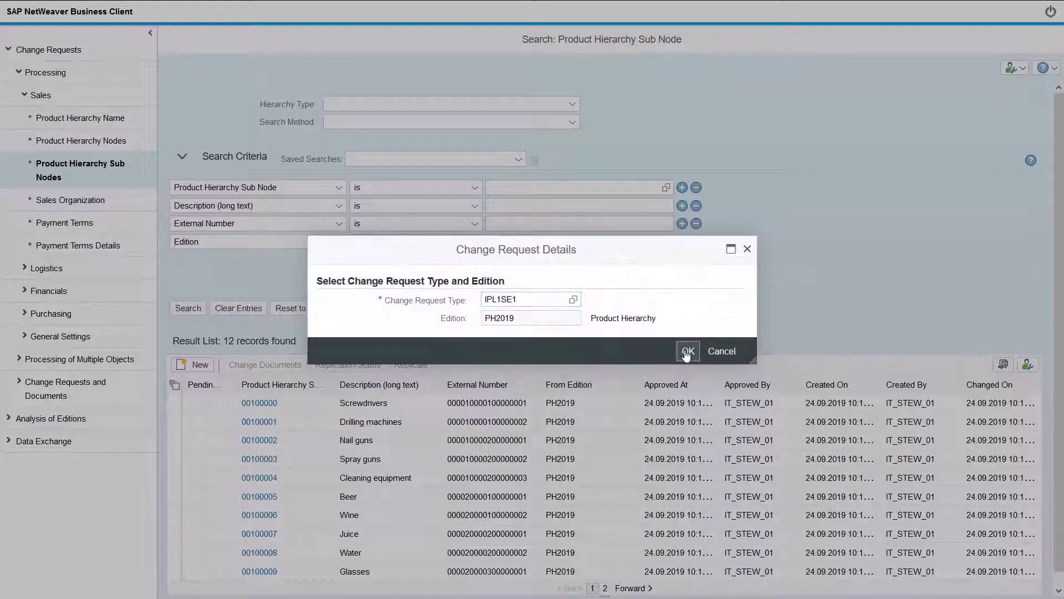
{"action": "left_click", "coordinate": [688, 351]}
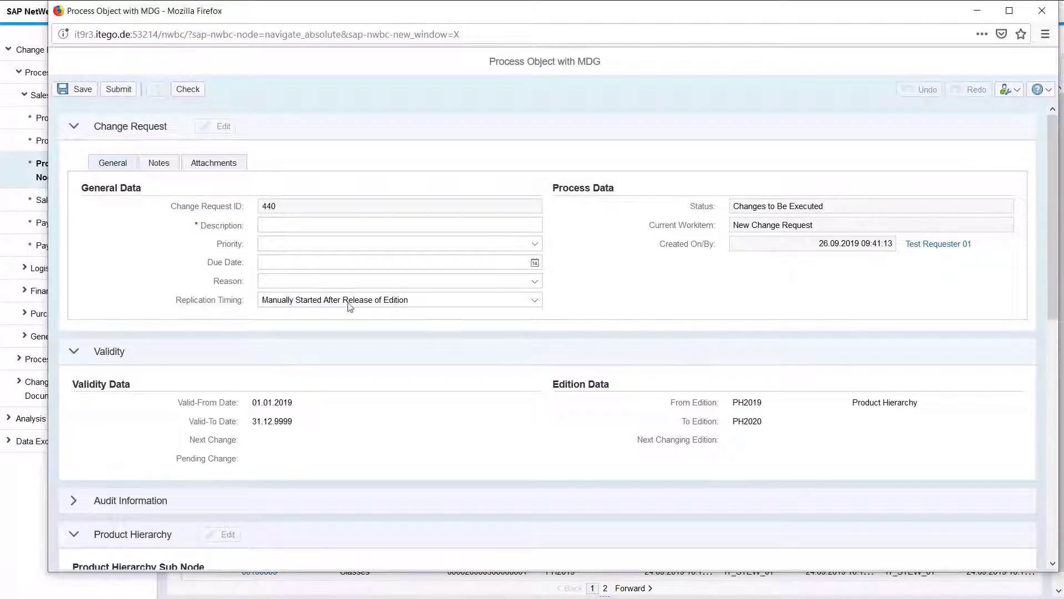
{"action": "left_click", "coordinate": [296, 226]}
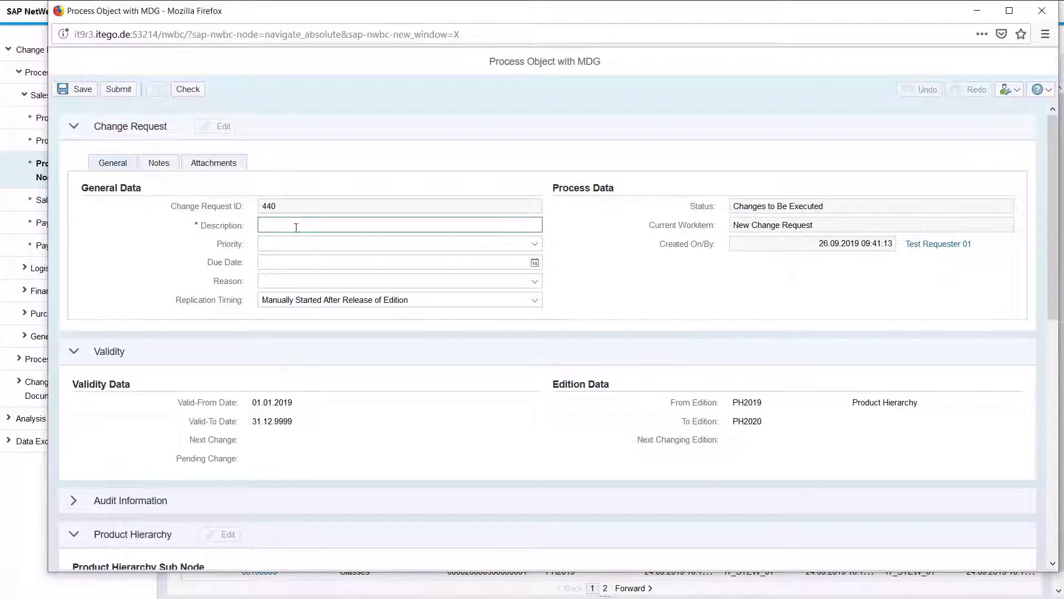
{"action": "type", "text": "New Car in System"}
Step: Enter long text 'Itego Car' and add a DE description row 'Itego-Car'
{"action": "scroll", "coordinate": [295, 230], "scroll_direction": "down", "scroll_amount": 7}
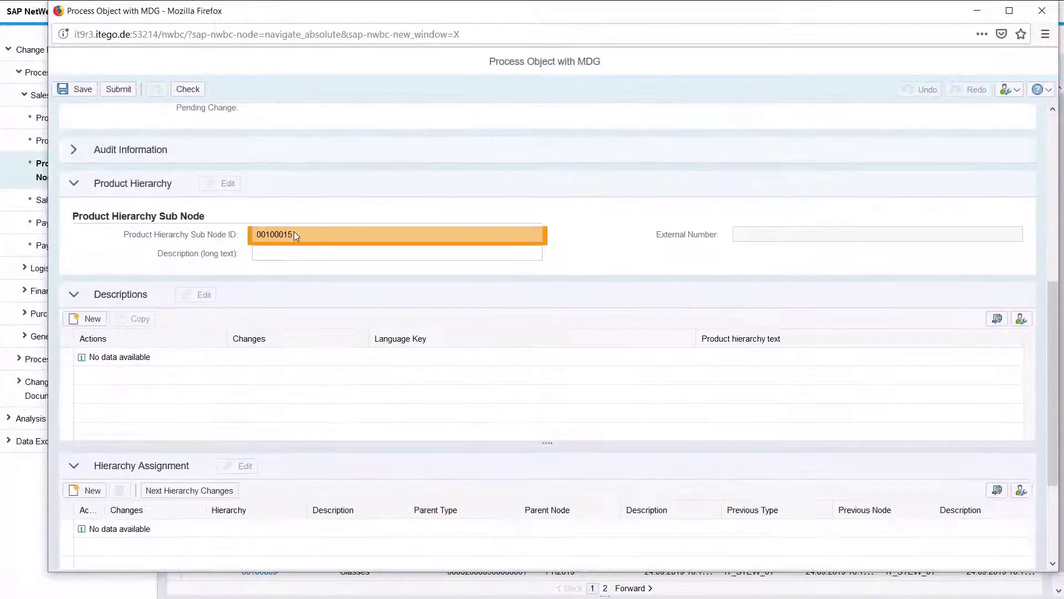
{"action": "left_click", "coordinate": [293, 238]}
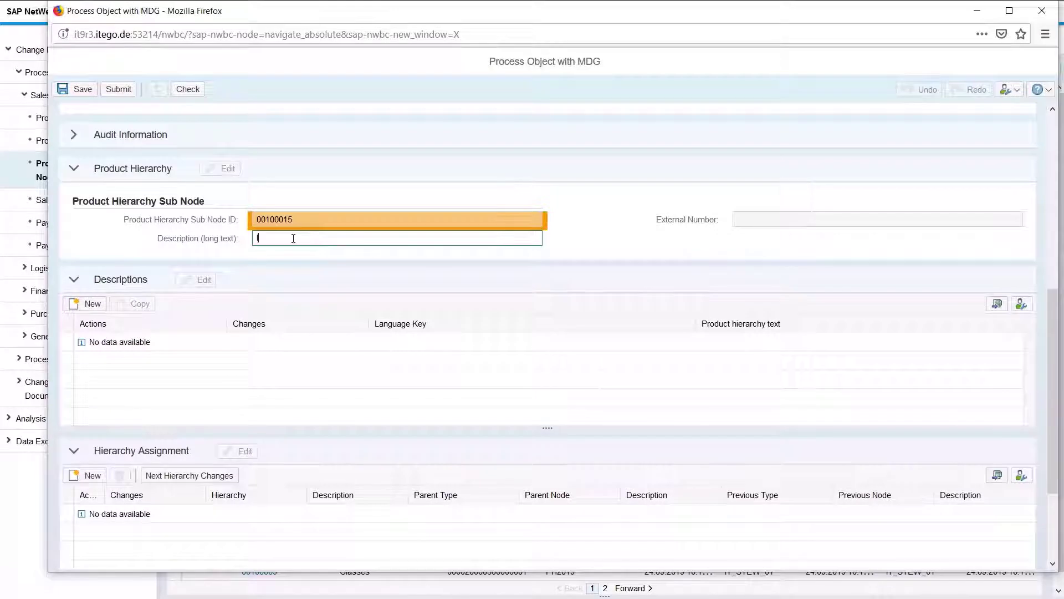
{"action": "type", "text": "Itego Car"}
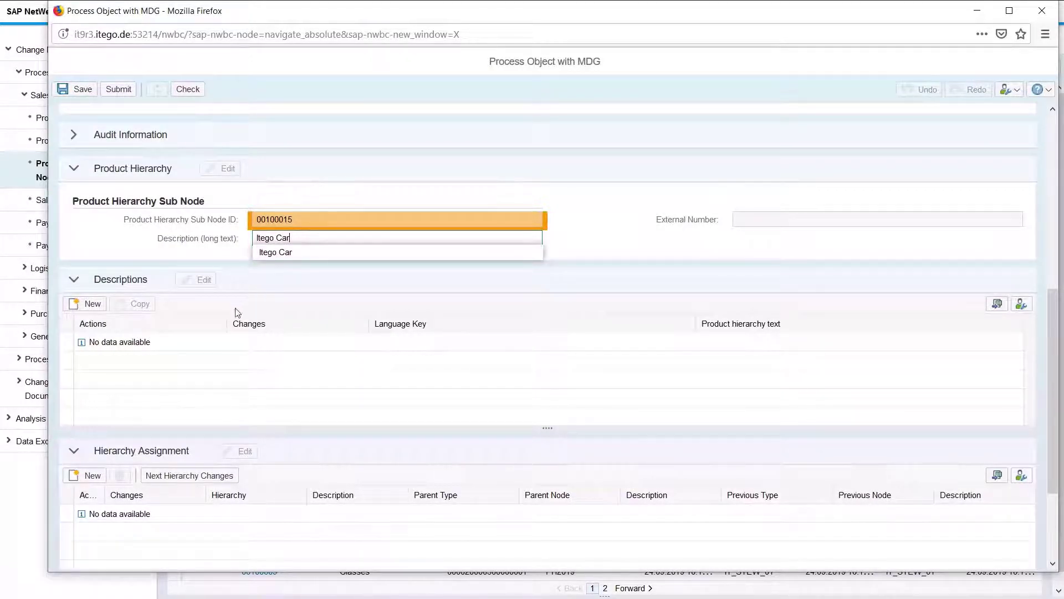
{"action": "left_click", "coordinate": [87, 301]}
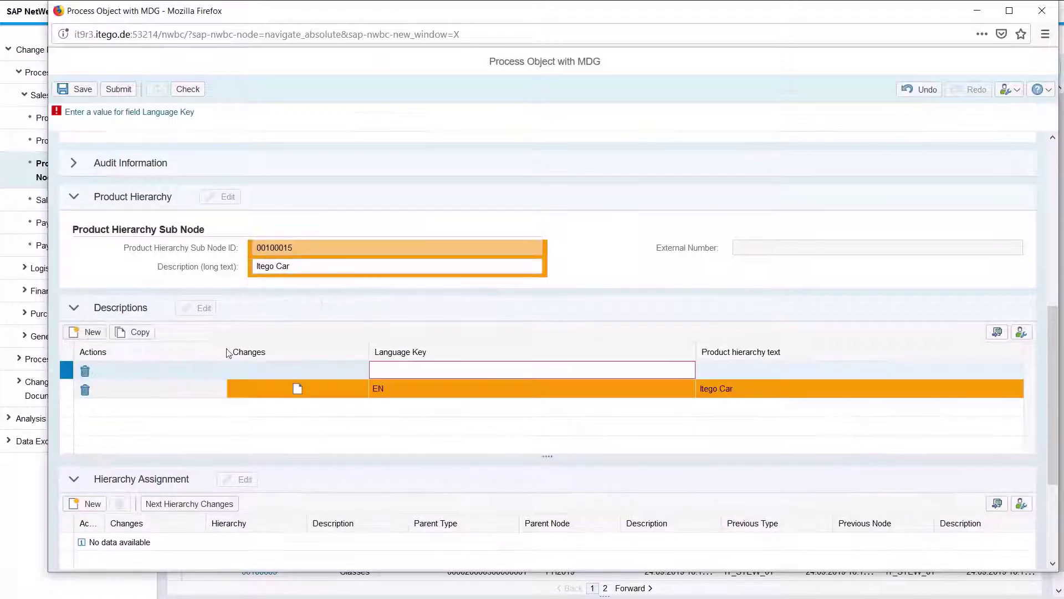
{"action": "left_click", "coordinate": [377, 370]}
{"action": "type", "text": "DE"}
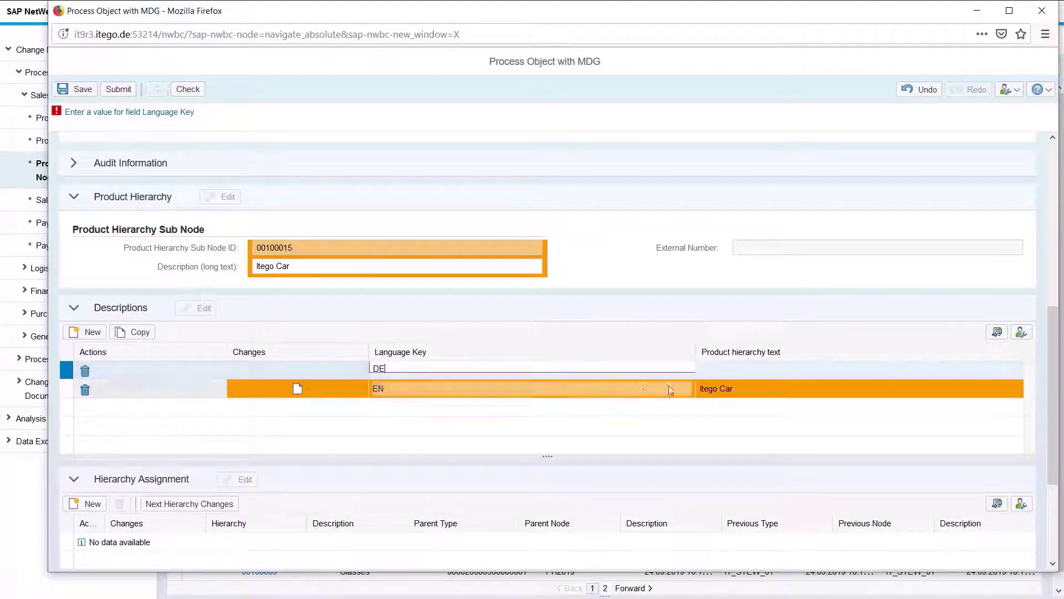
{"action": "left_click", "coordinate": [724, 372]}
{"action": "type", "text": "Iteg"}
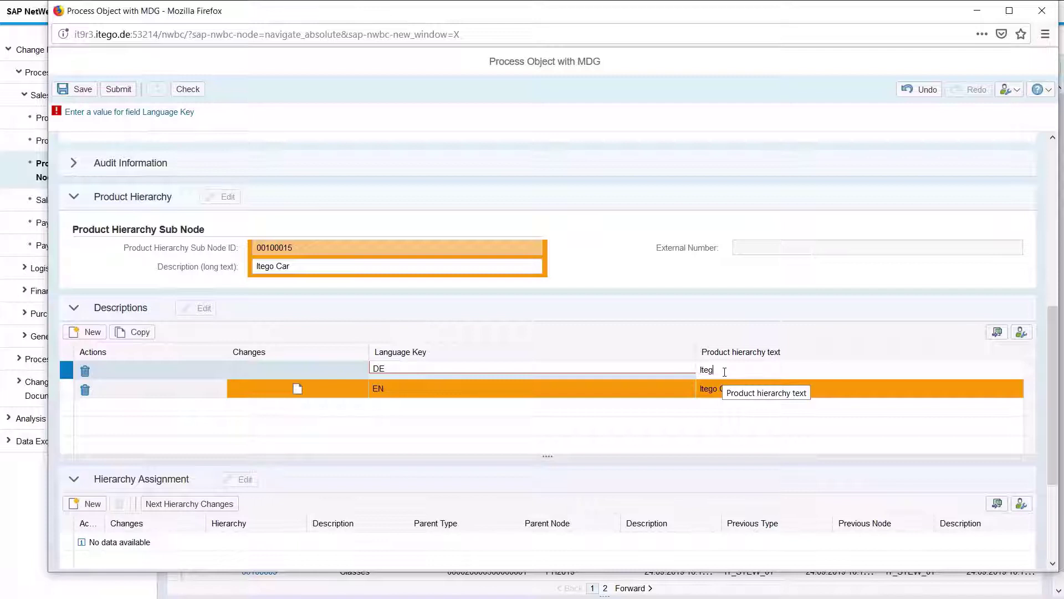
{"action": "type", "text": "o-Car"}
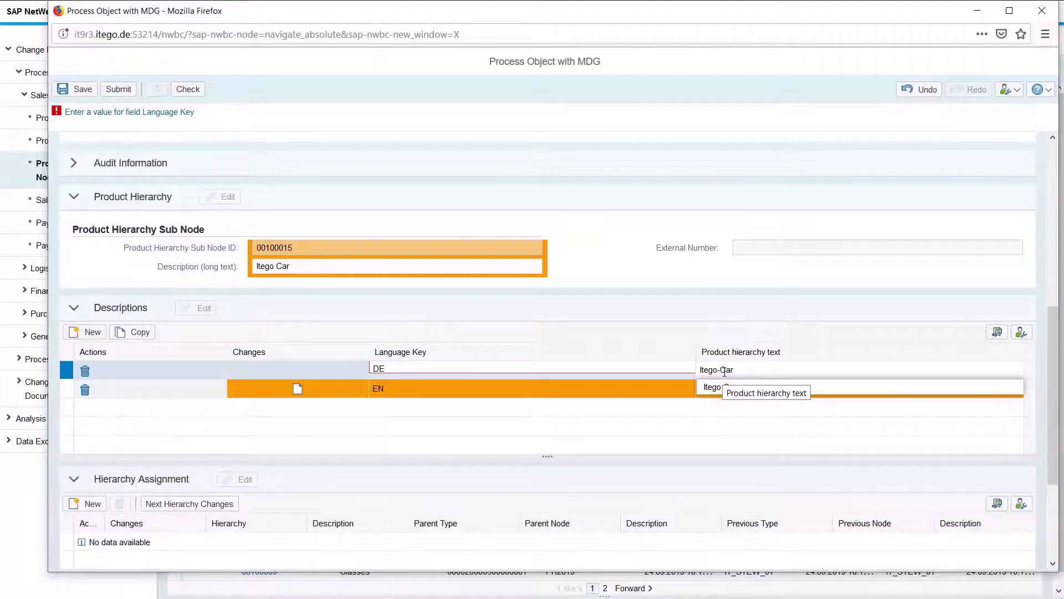
{"action": "key", "text": "Return"}
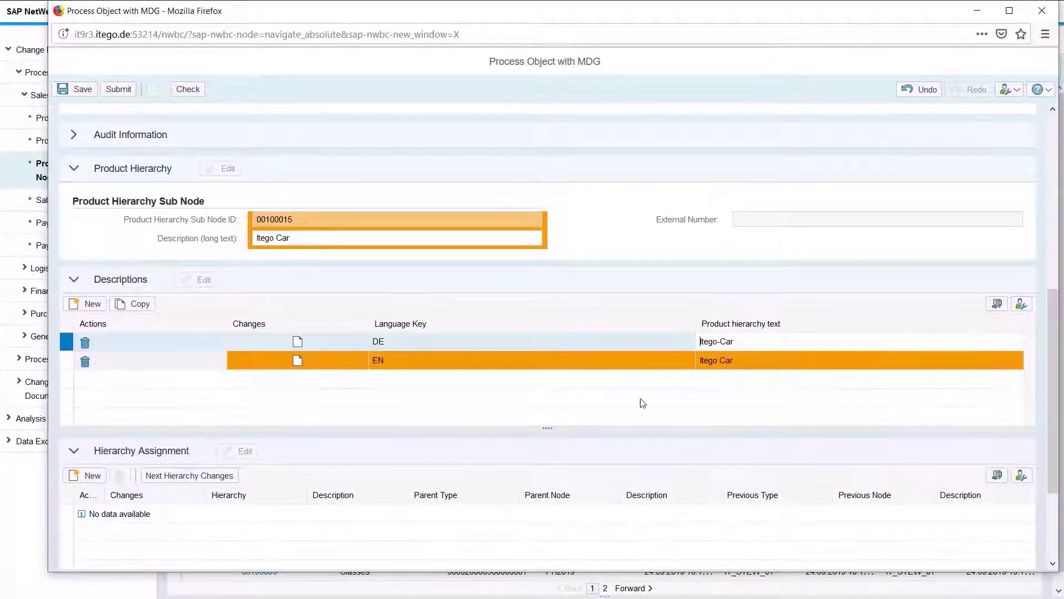
Step: Add a hierarchy assignment row and search ProdHrchy nodes by description for Cars
{"action": "scroll", "coordinate": [430, 427], "scroll_direction": "down", "scroll_amount": 5}
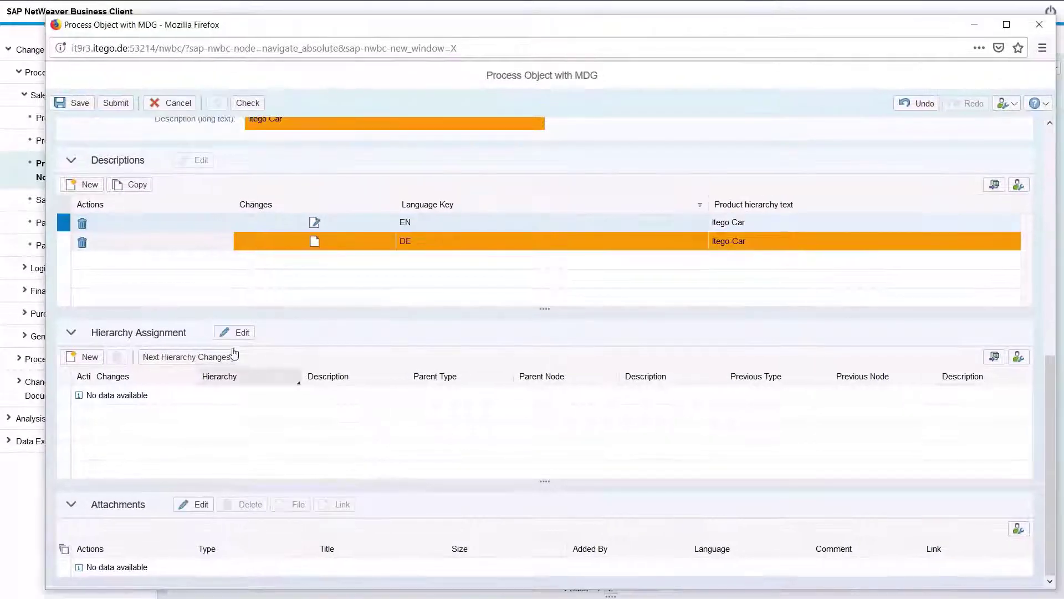
{"action": "left_click", "coordinate": [232, 334]}
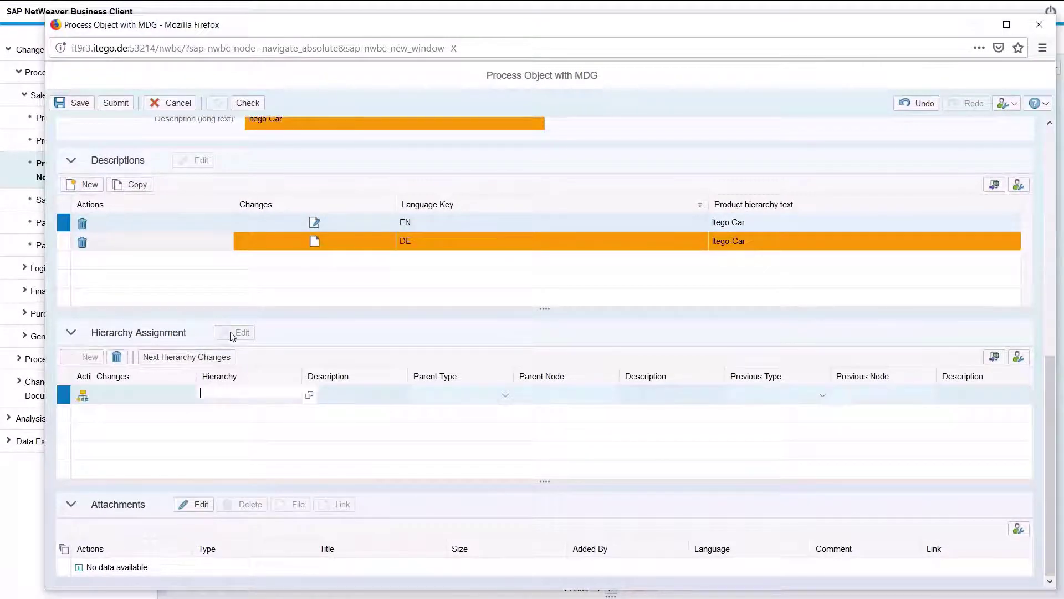
{"action": "left_click", "coordinate": [86, 398]}
{"action": "left_click", "coordinate": [84, 397]}
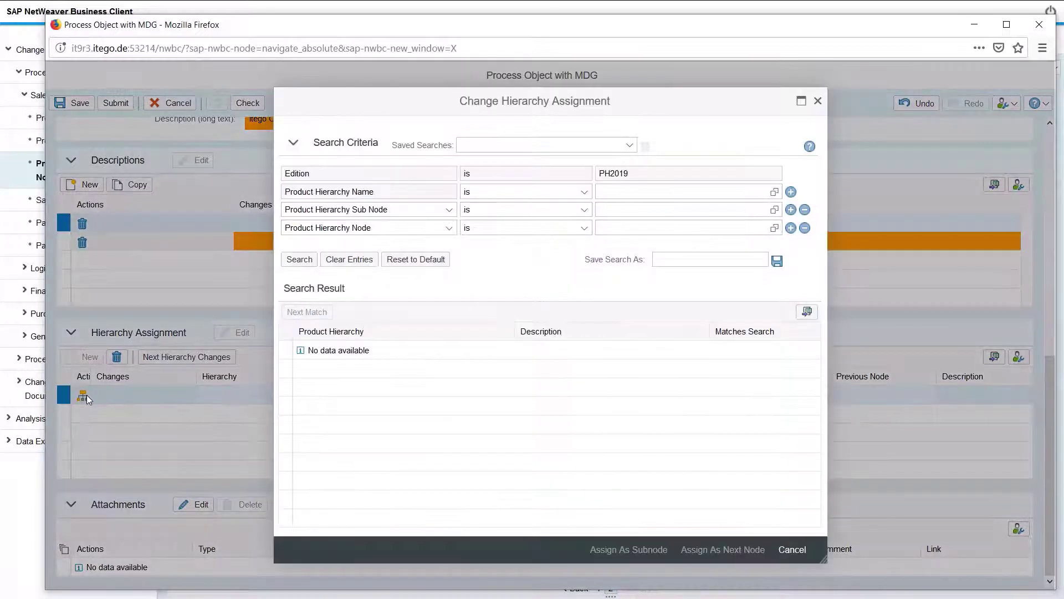
{"action": "left_click", "coordinate": [773, 194]}
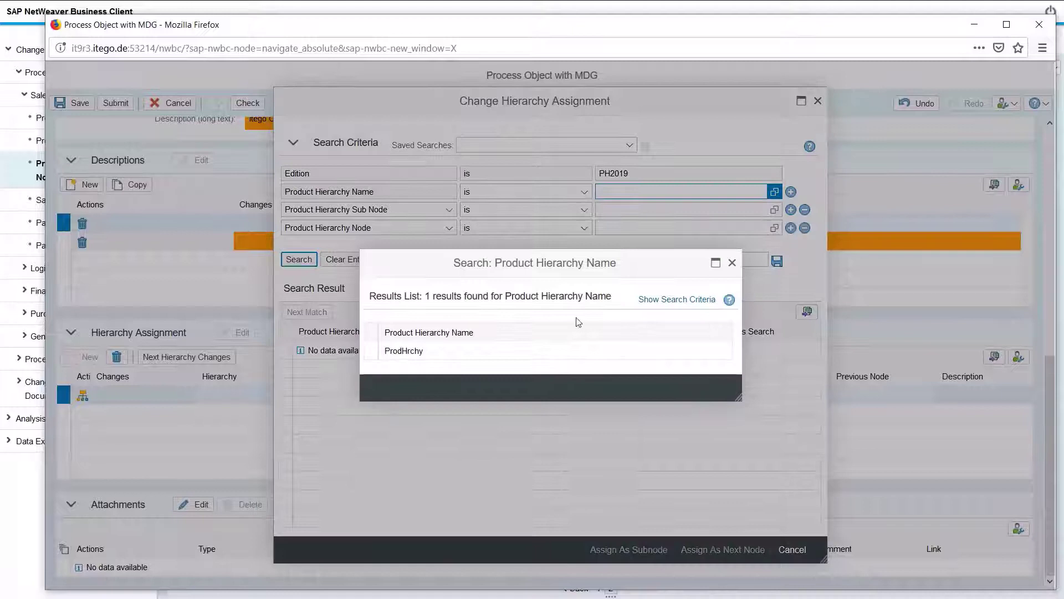
{"action": "left_click", "coordinate": [475, 350]}
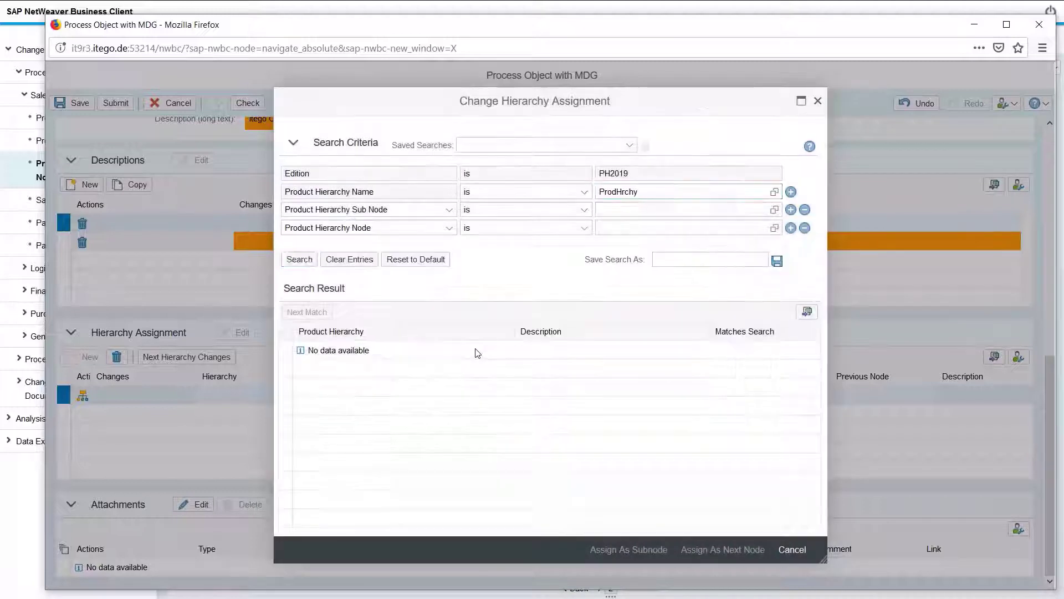
{"action": "left_click", "coordinate": [425, 209]}
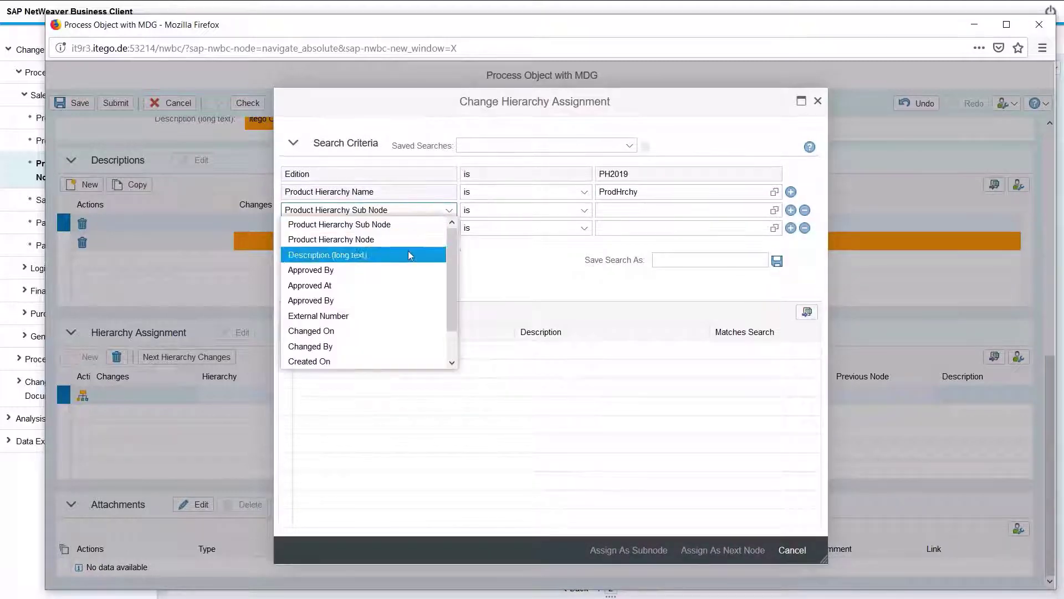
{"action": "left_click", "coordinate": [408, 253]}
{"action": "left_click", "coordinate": [617, 209]}
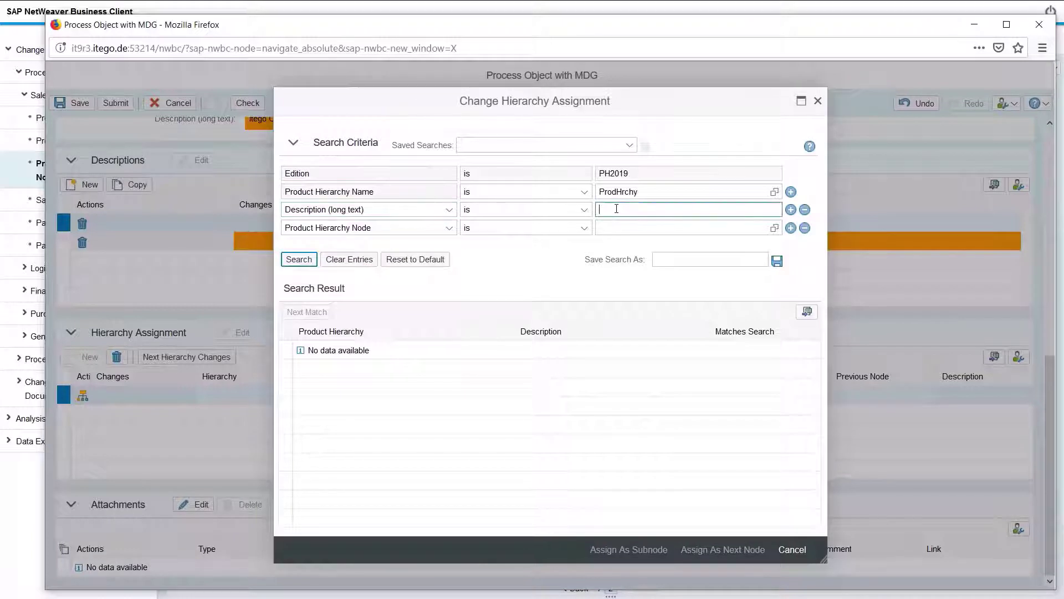
{"action": "type", "text": "Cars"}
{"action": "key", "text": "Return"}
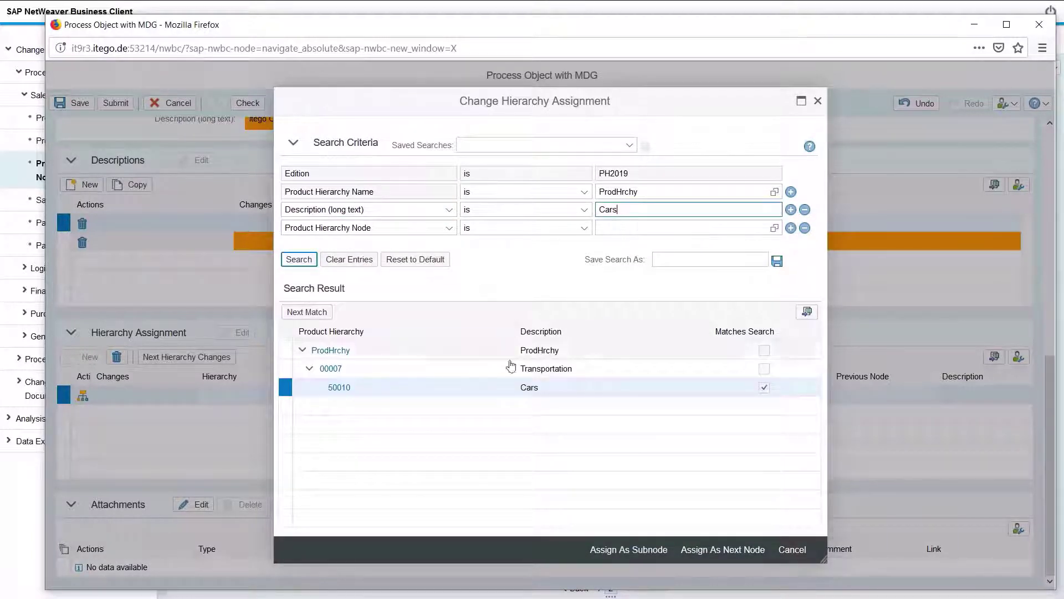
Step: Assign Itego Car as a subnode of 50010 Cars, submit change request 455, and close the window
{"action": "left_click", "coordinate": [480, 395]}
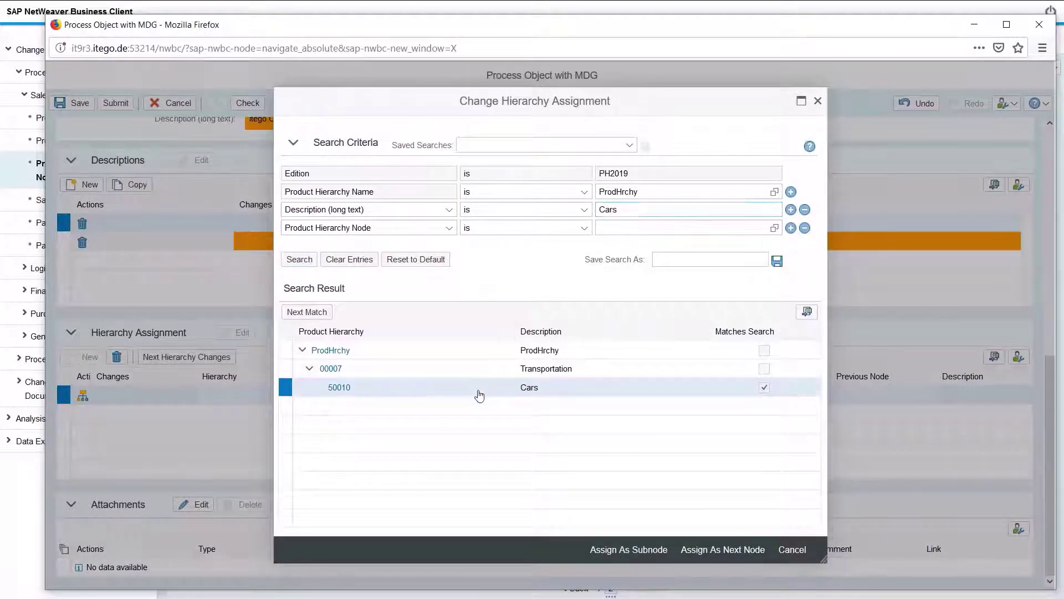
{"action": "left_click", "coordinate": [619, 558]}
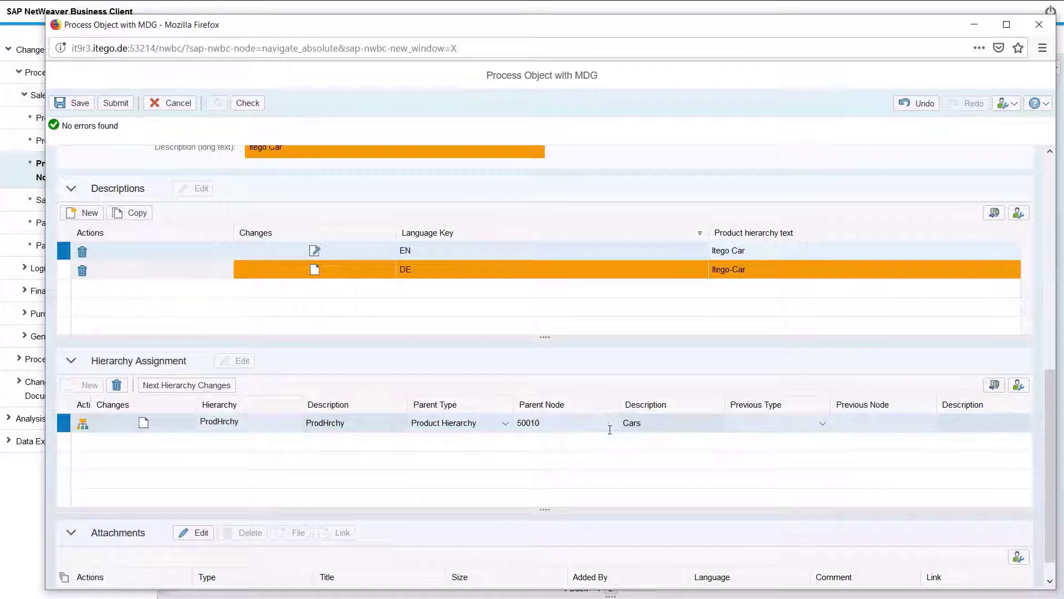
{"action": "left_click", "coordinate": [120, 107]}
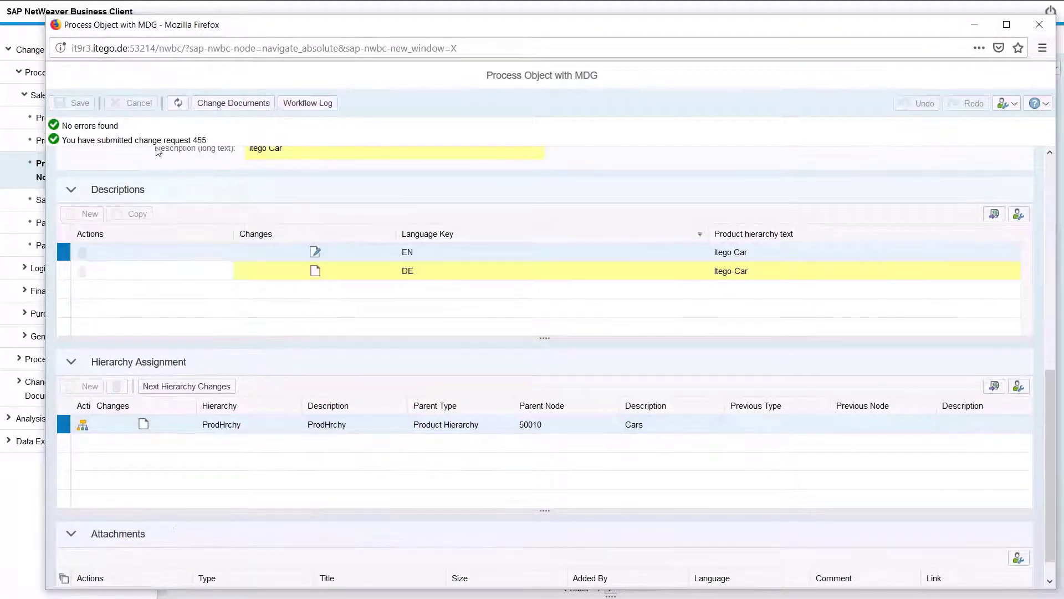
{"action": "left_click", "coordinate": [1037, 24]}
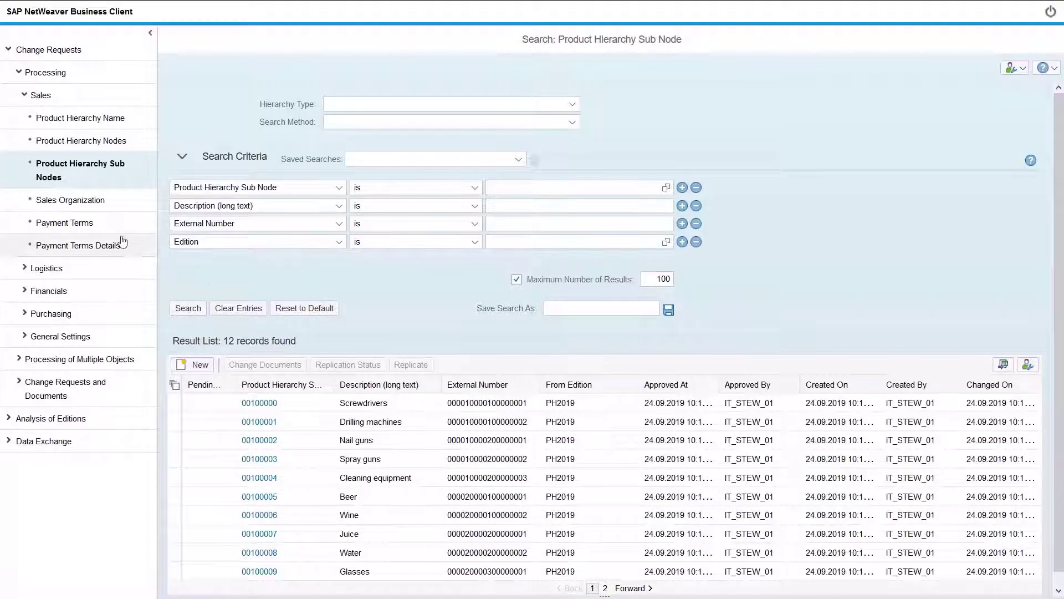
Step: Search Product Hierarchy nodes for hierarchy ProdHrchy in edition PH2019
{"action": "left_click", "coordinate": [83, 145]}
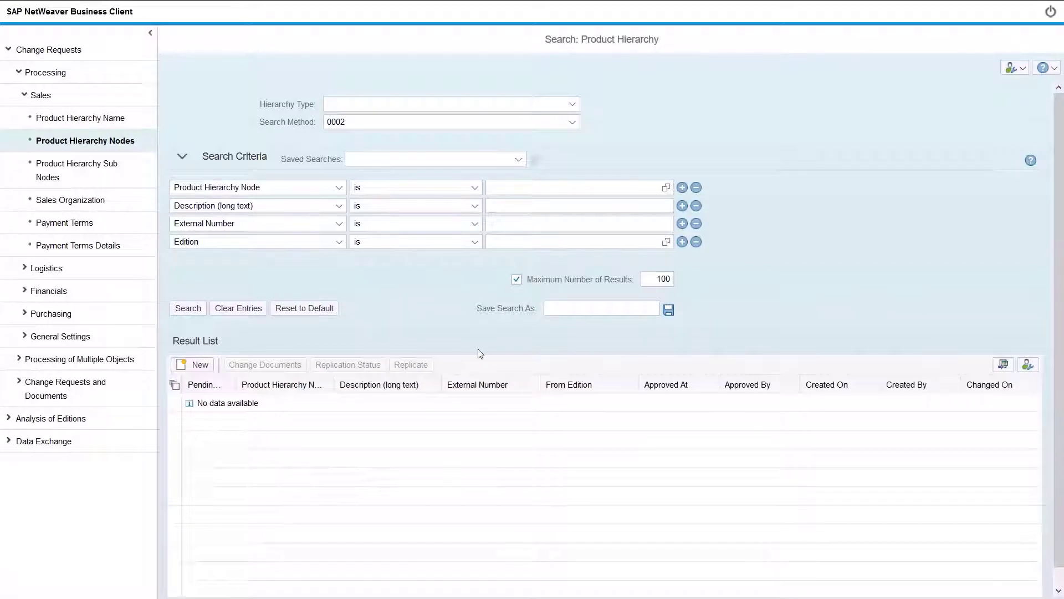
{"action": "left_click", "coordinate": [421, 105]}
{"action": "left_click", "coordinate": [414, 132]}
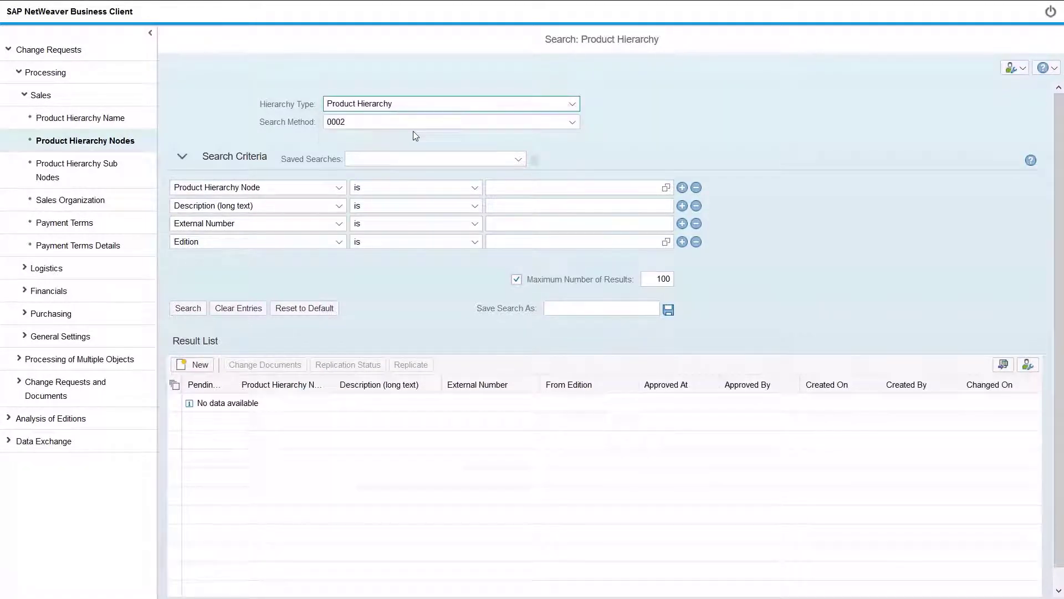
{"action": "left_click", "coordinate": [666, 187]}
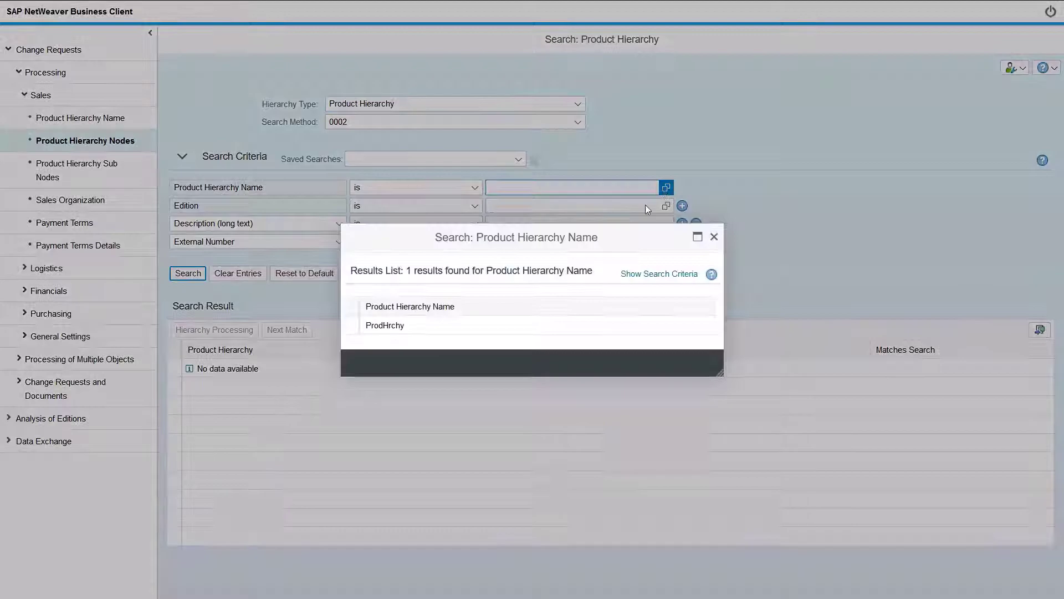
{"action": "left_click", "coordinate": [541, 325]}
{"action": "left_click", "coordinate": [657, 205]}
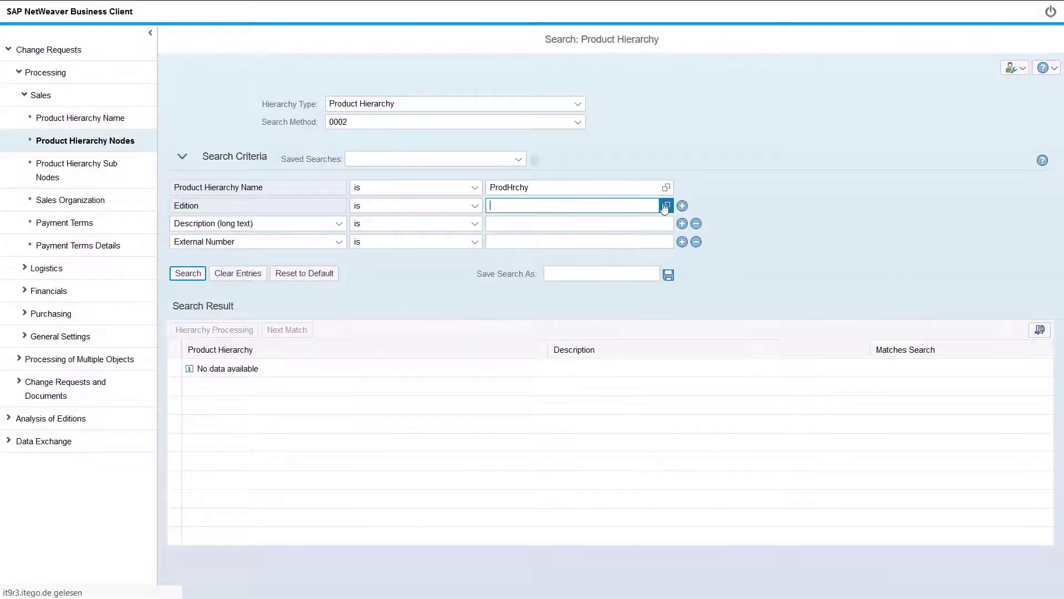
{"action": "left_click", "coordinate": [664, 205]}
{"action": "left_click", "coordinate": [573, 313]}
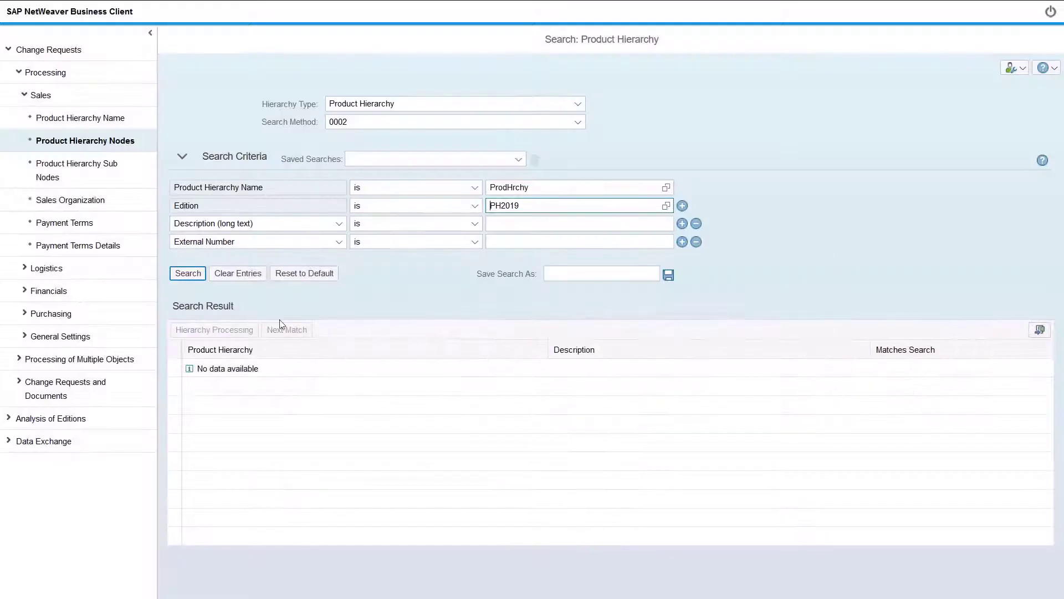
{"action": "left_click", "coordinate": [190, 275]}
Step: Load the remaining top-level nodes and expand Toys and Transportation to show Metal Toys and Cars
{"action": "left_click", "coordinate": [213, 445]}
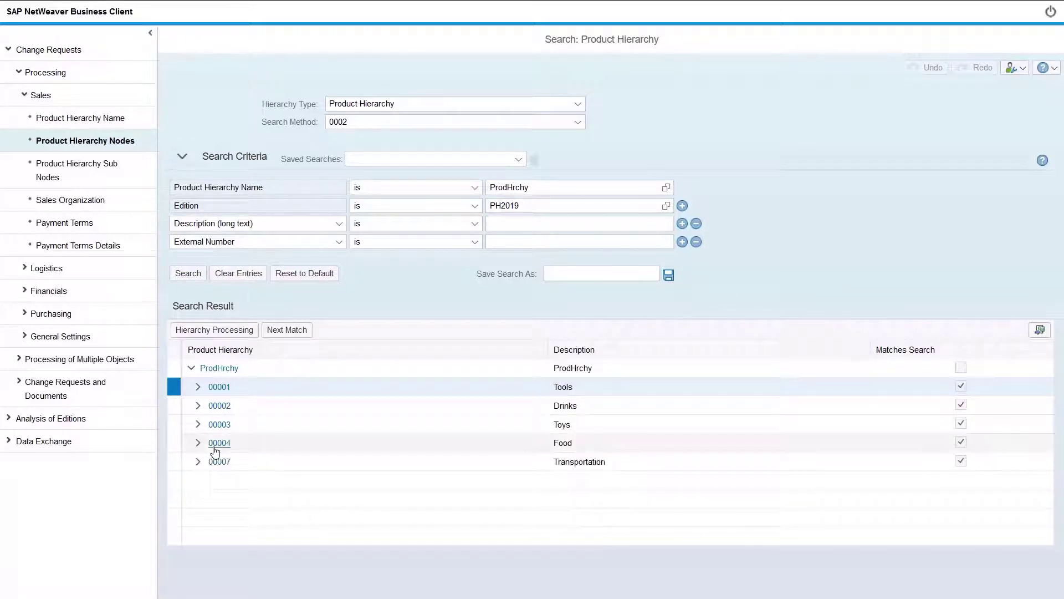
{"action": "left_click", "coordinate": [199, 462]}
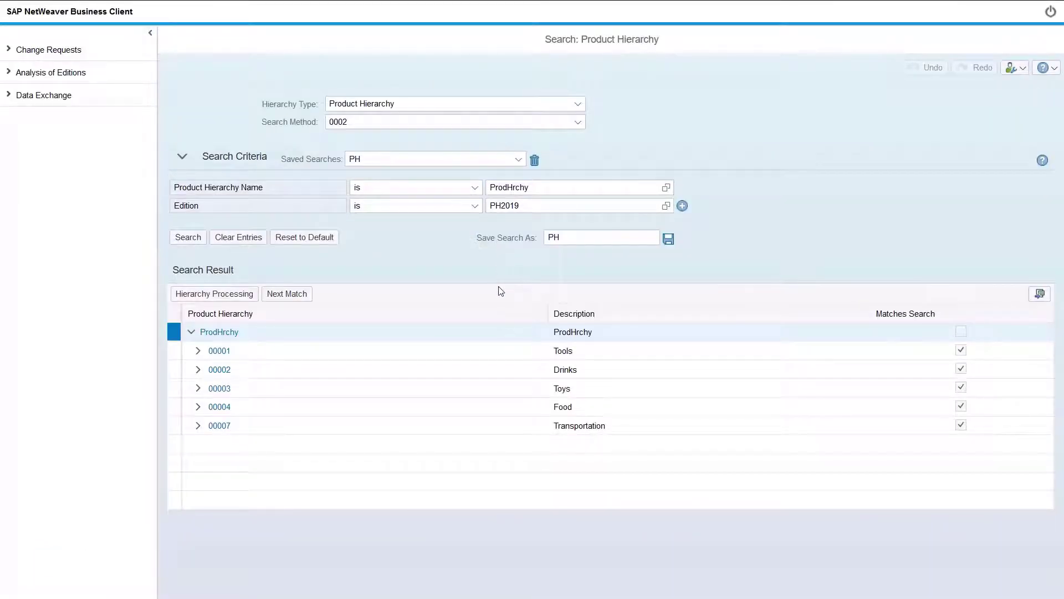
{"action": "left_click", "coordinate": [198, 391]}
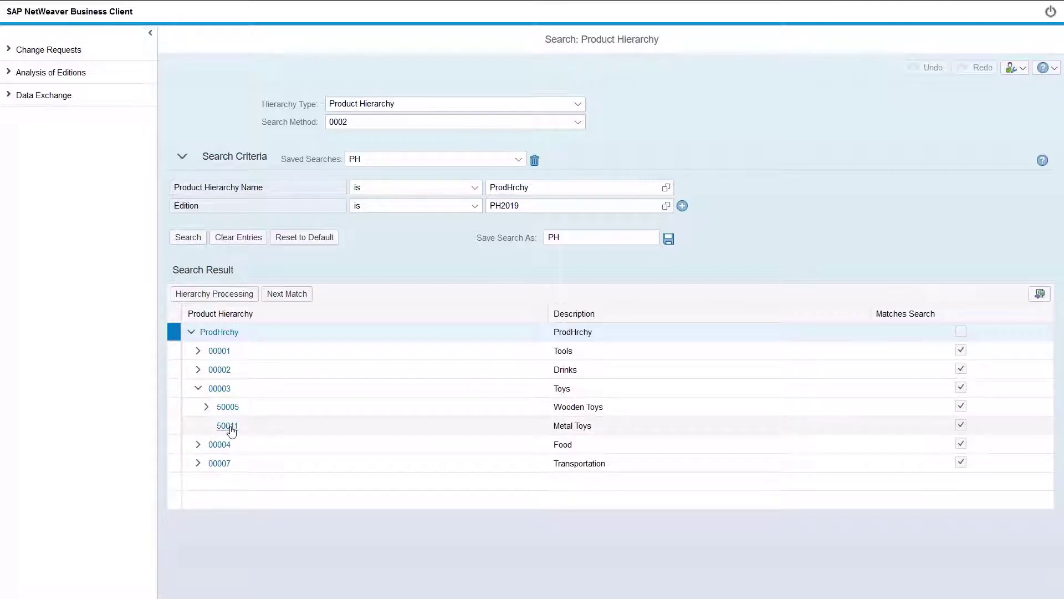
{"action": "left_click", "coordinate": [198, 464]}
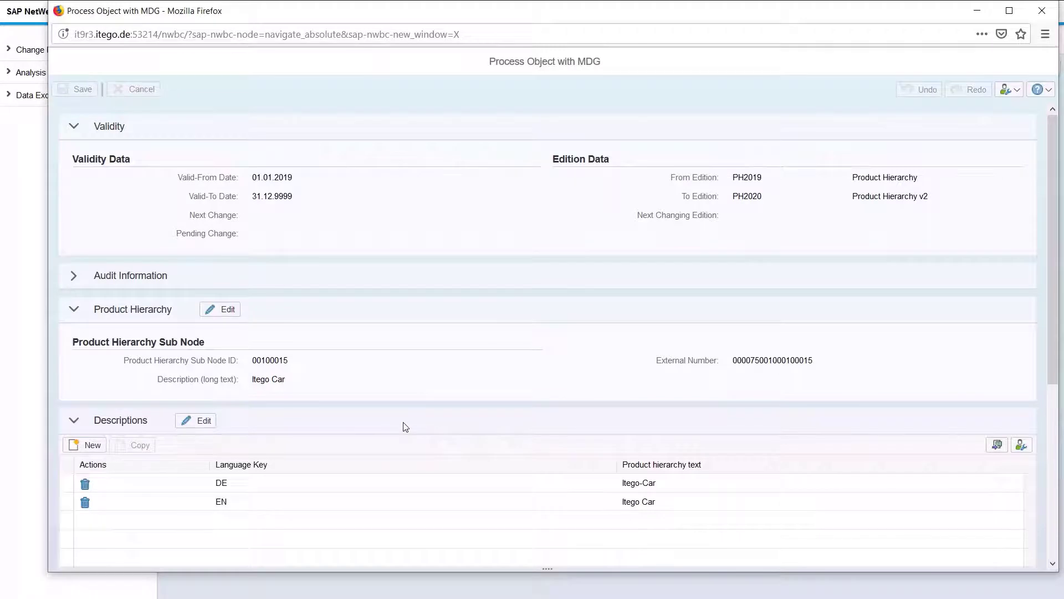
Step: Start changing Itego Car's hierarchy assignment with a PL1SE2 change request
{"action": "scroll", "coordinate": [406, 427], "scroll_direction": "down", "scroll_amount": 4}
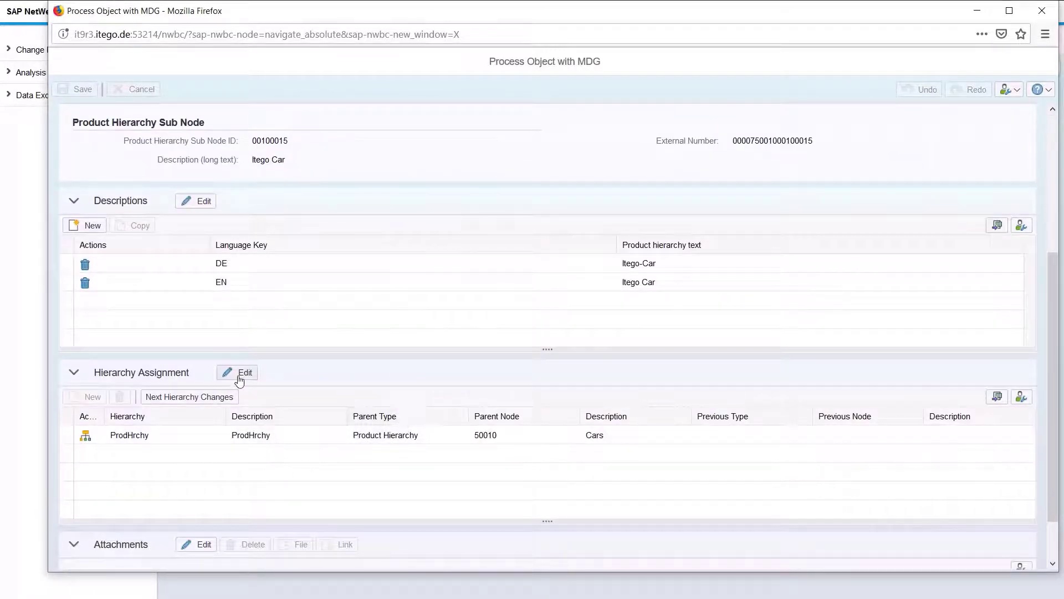
{"action": "left_click", "coordinate": [239, 379]}
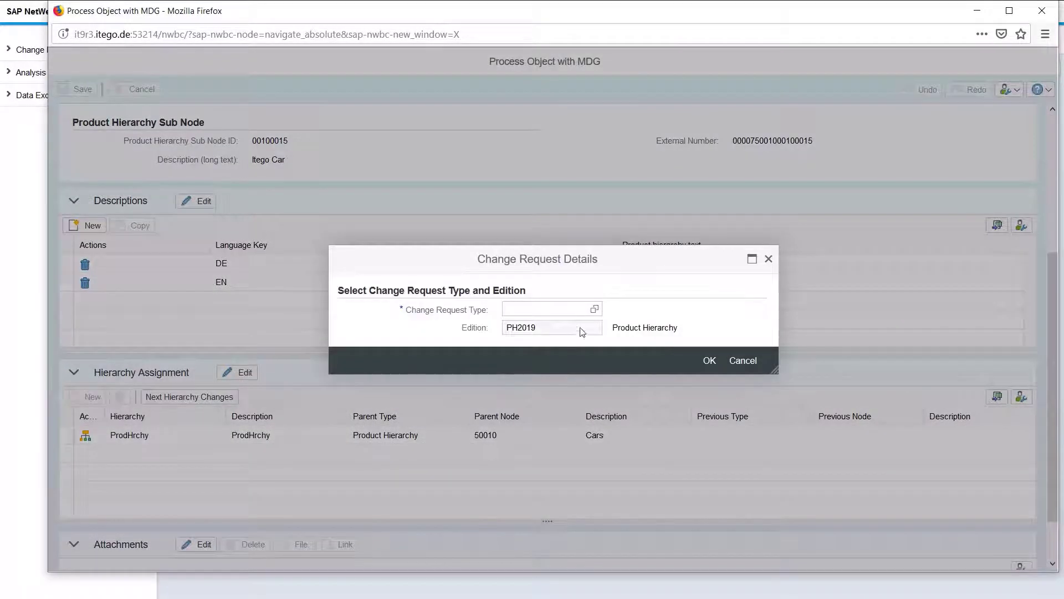
{"action": "left_click", "coordinate": [594, 308]}
{"action": "left_click", "coordinate": [614, 323]}
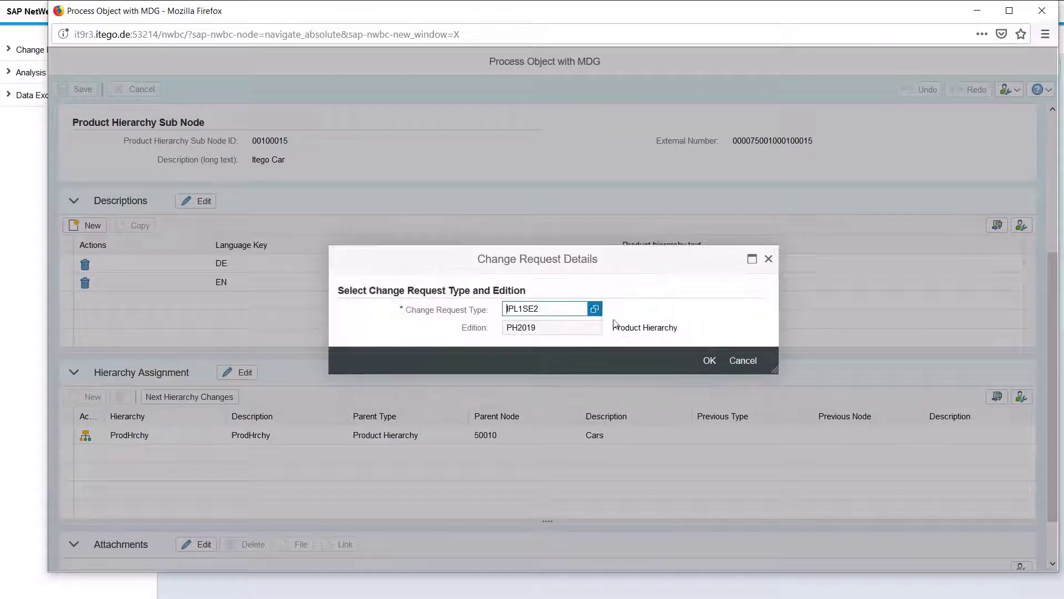
{"action": "left_click", "coordinate": [706, 361]}
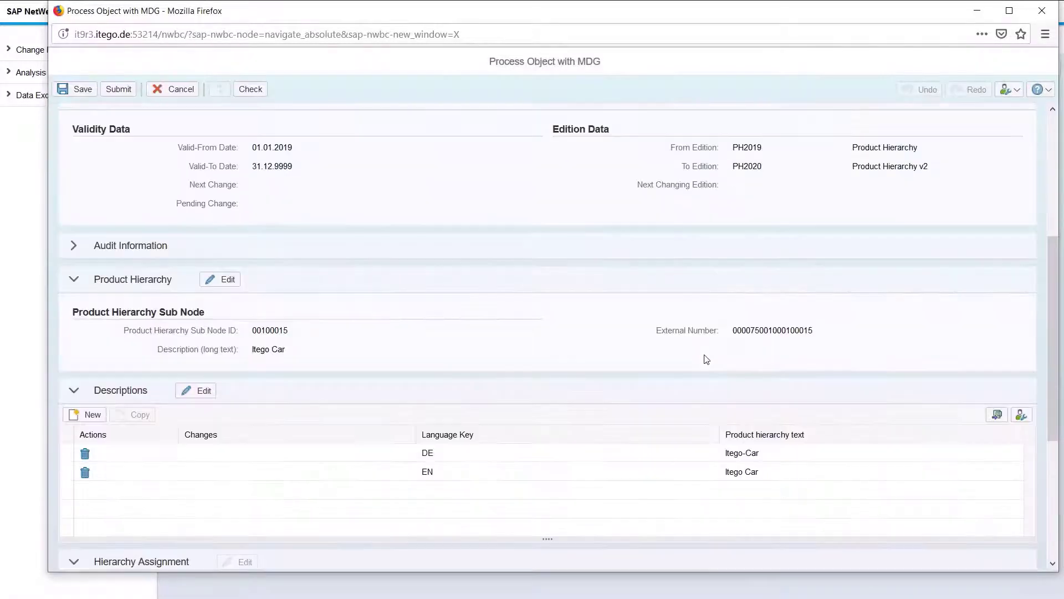
Step: Set the change request description to 'Wrong previous implementation'
{"action": "scroll", "coordinate": [399, 328], "scroll_direction": "up", "scroll_amount": 5}
{"action": "left_click", "coordinate": [309, 226]}
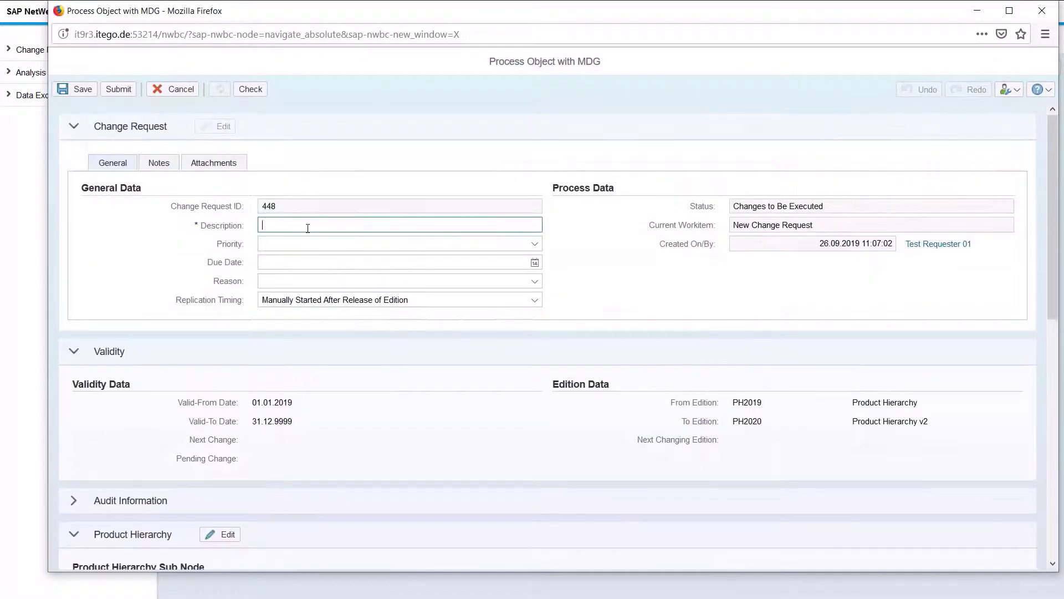
{"action": "type", "text": "Wrong pre"}
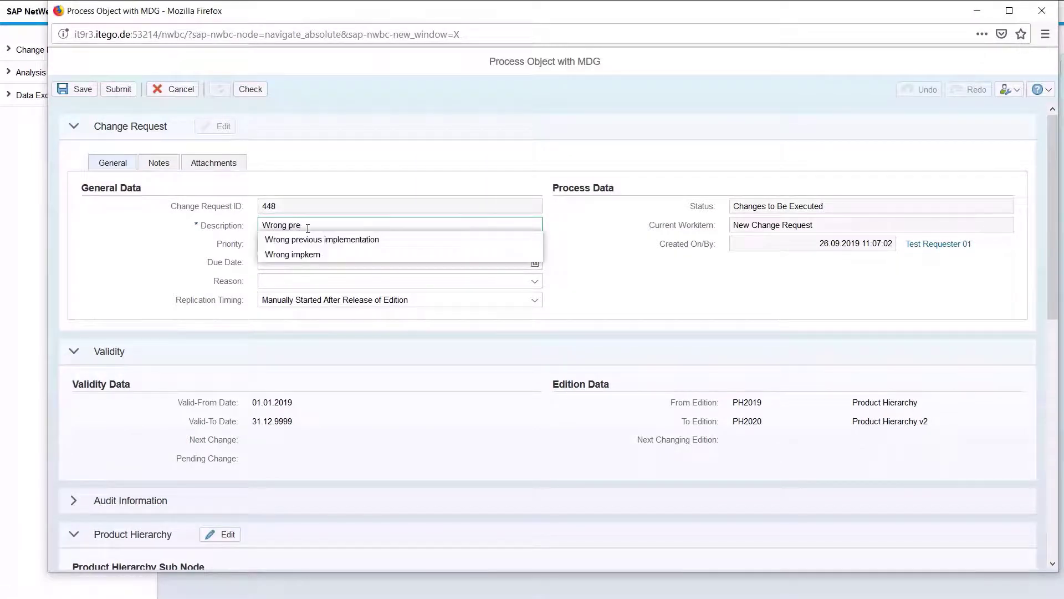
{"action": "type", "text": "vious impleme"}
{"action": "key", "text": "Down"}
{"action": "key", "text": "Return"}
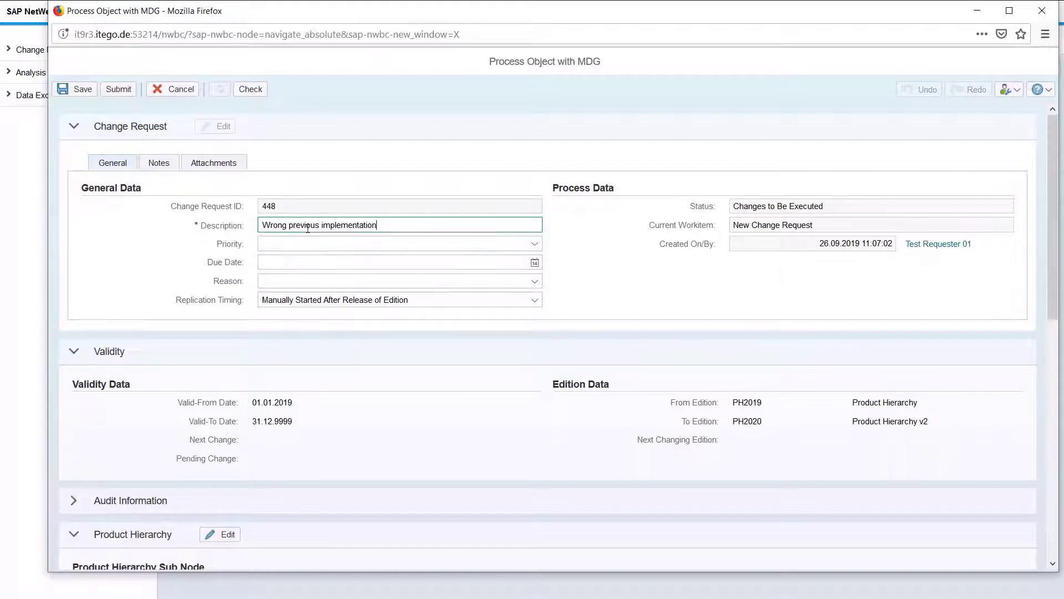
{"action": "scroll", "coordinate": [309, 232], "scroll_direction": "down", "scroll_amount": 8}
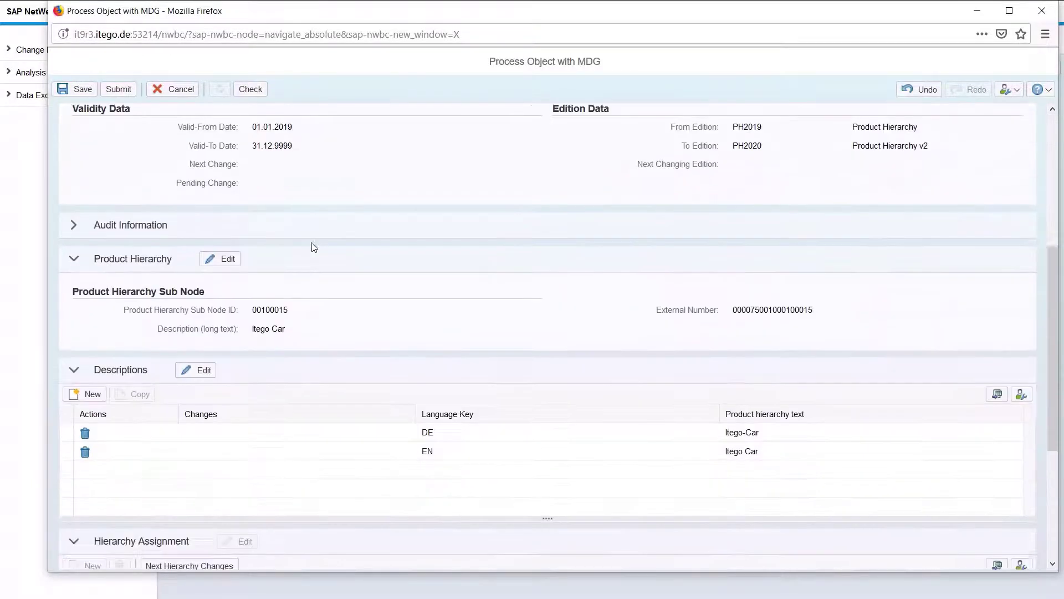
{"action": "scroll", "coordinate": [314, 253], "scroll_direction": "down", "scroll_amount": 1}
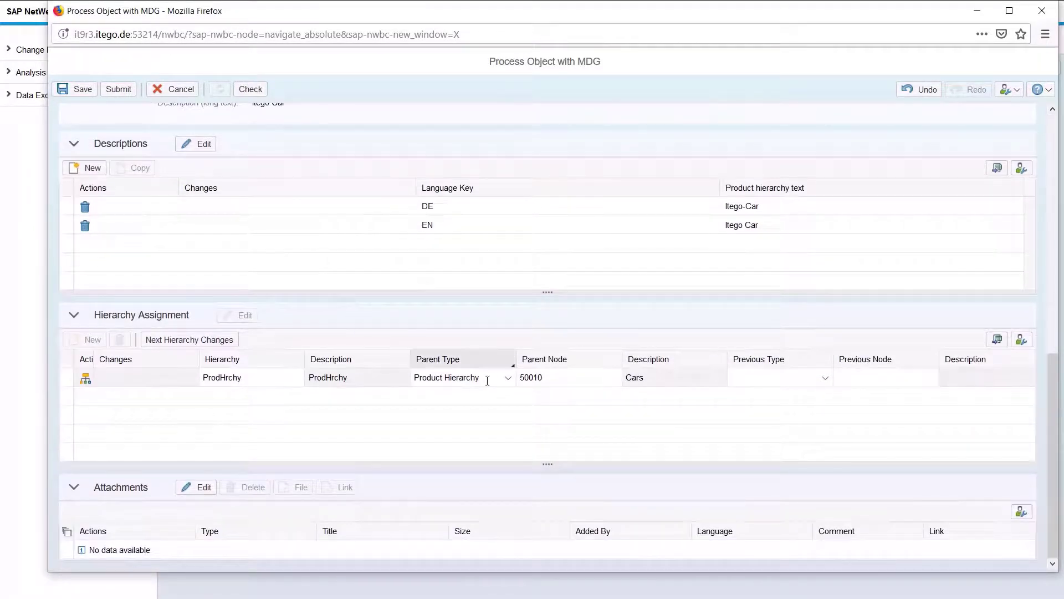
Step: Change Itego Car's parent node from 50010 to 50011, submit change request 448, and close the form
{"action": "left_click", "coordinate": [566, 381]}
{"action": "key", "text": "BackSpace"}
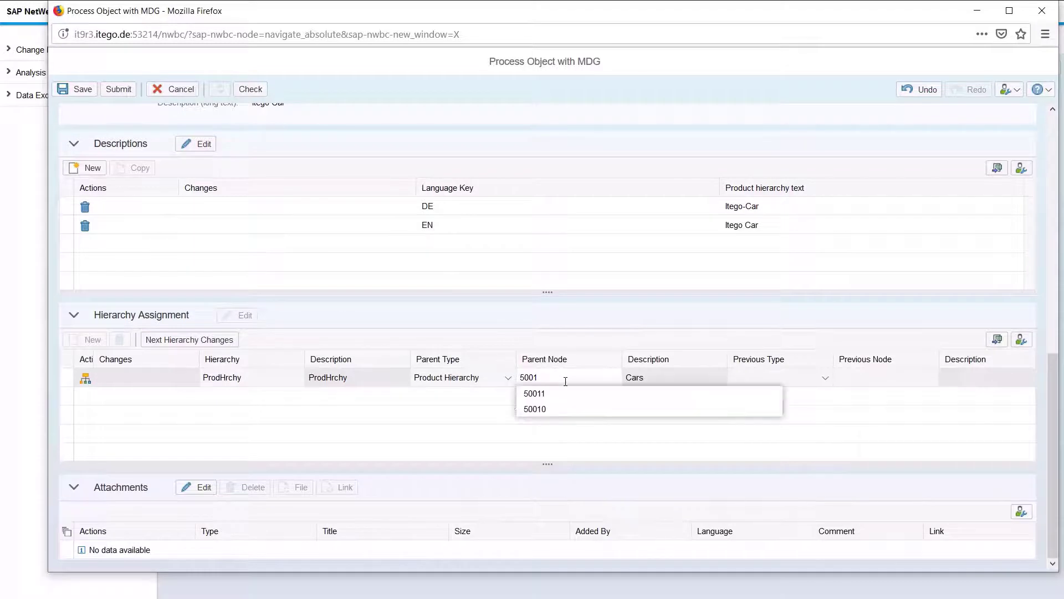
{"action": "type", "text": "1"}
{"action": "key", "text": "Return"}
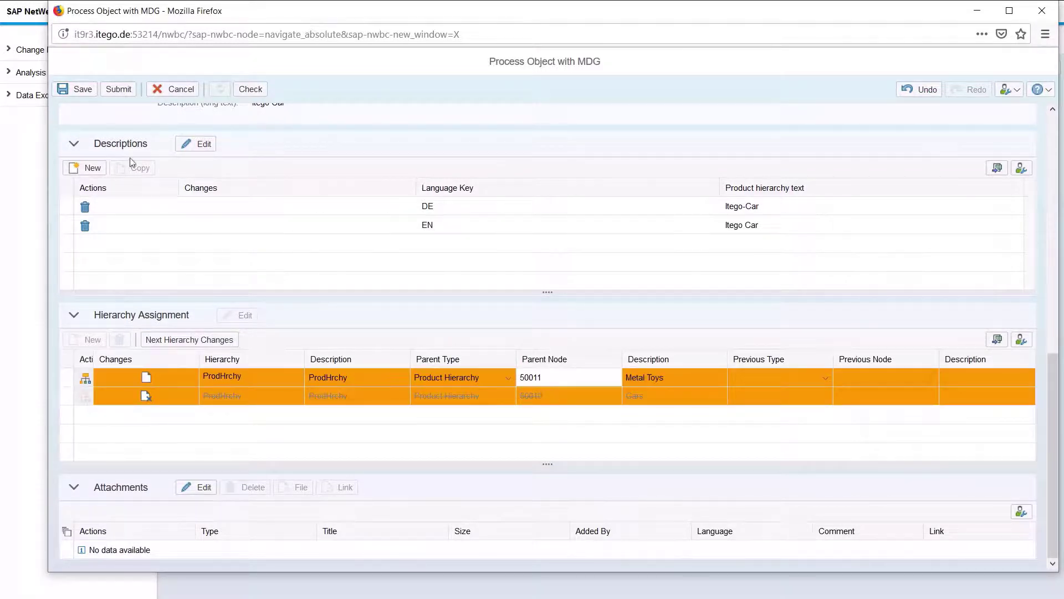
{"action": "left_click", "coordinate": [120, 92]}
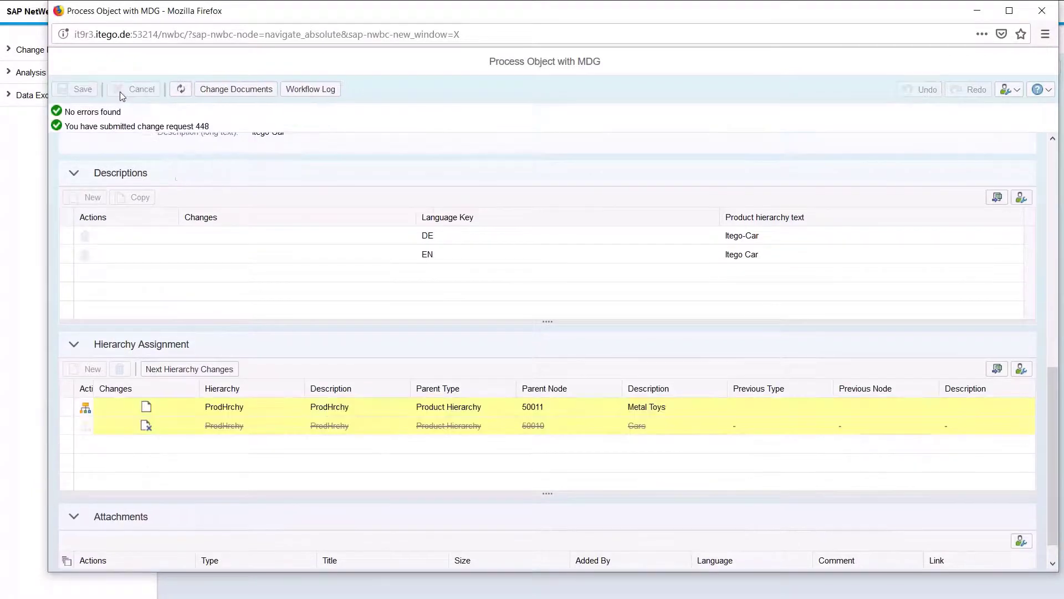
{"action": "left_click", "coordinate": [1042, 12]}
Step: Rerun the hierarchy search and expand 00003 Toys and 50011 Metal Toys to reveal Itego Car
{"action": "left_click", "coordinate": [188, 237]}
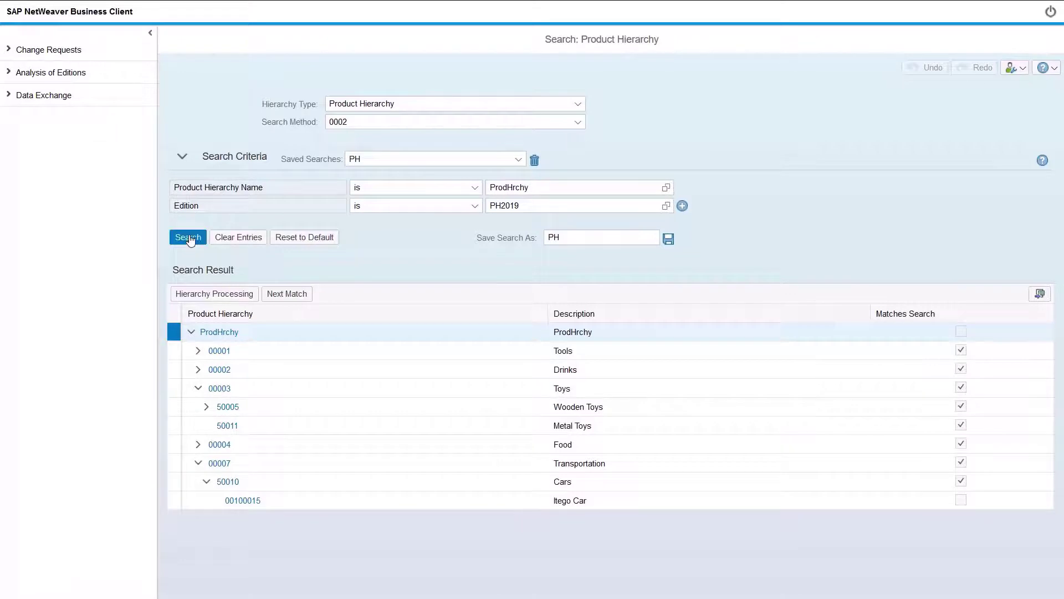
{"action": "left_click", "coordinate": [212, 409]}
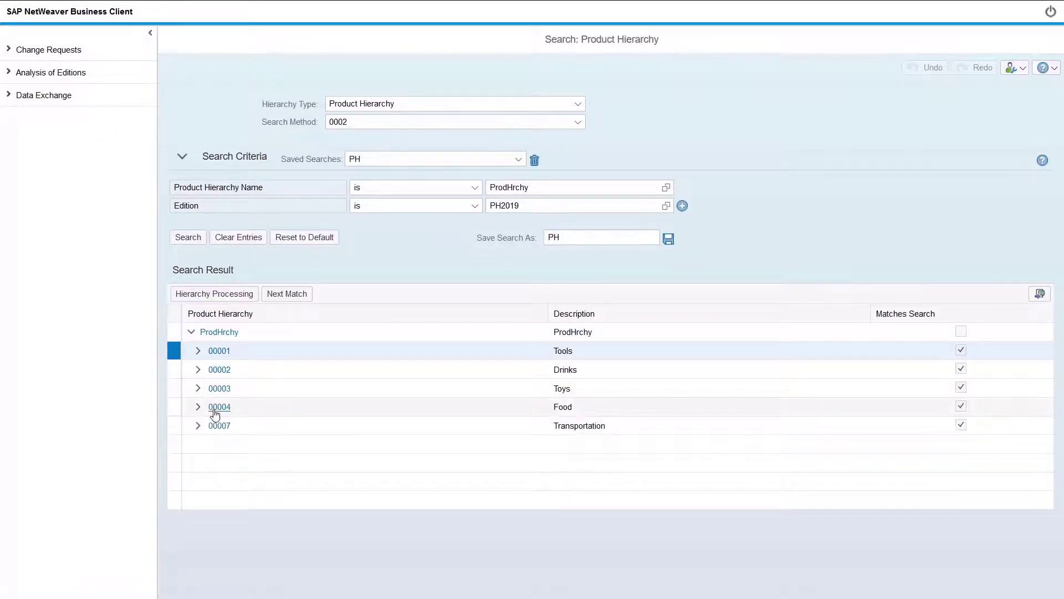
{"action": "left_click", "coordinate": [197, 389]}
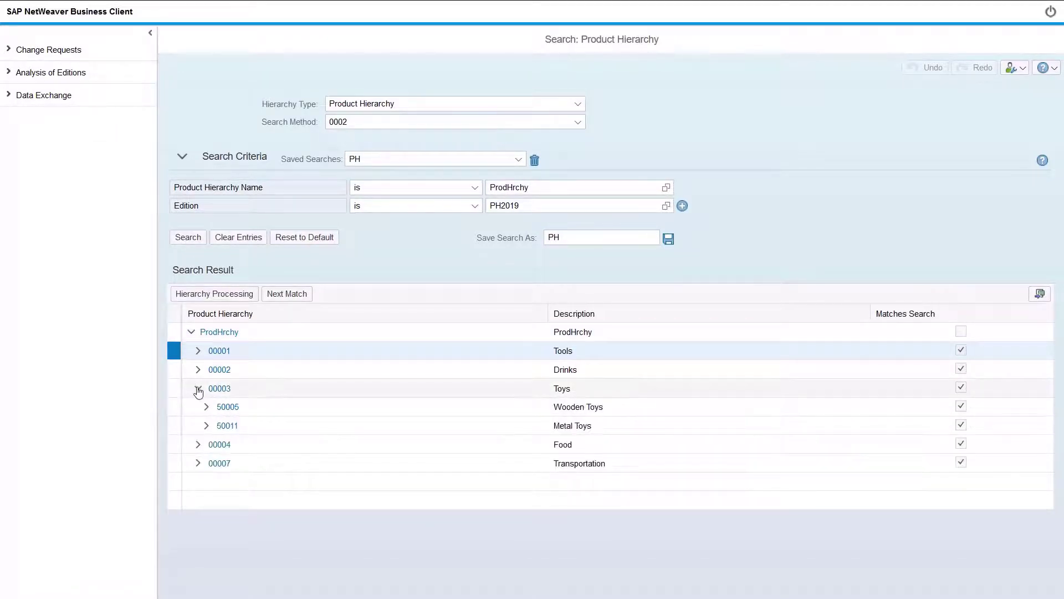
{"action": "left_click", "coordinate": [206, 426]}
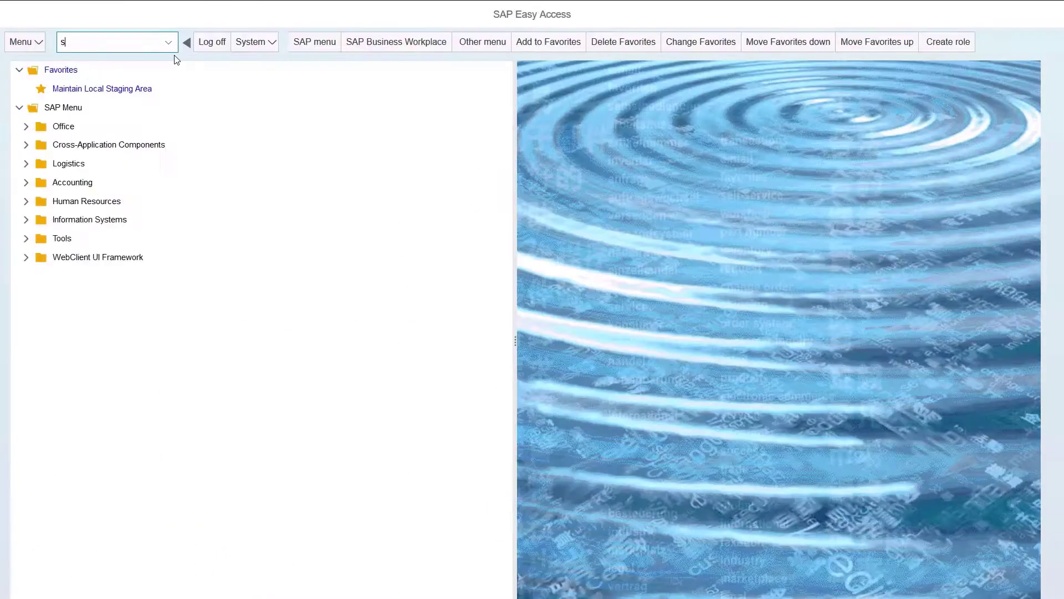
Step: Run SPRO and expand the Reference IMG to Material Master's Data Relevant to Sales and Distribution
{"action": "key", "text": "Return"}
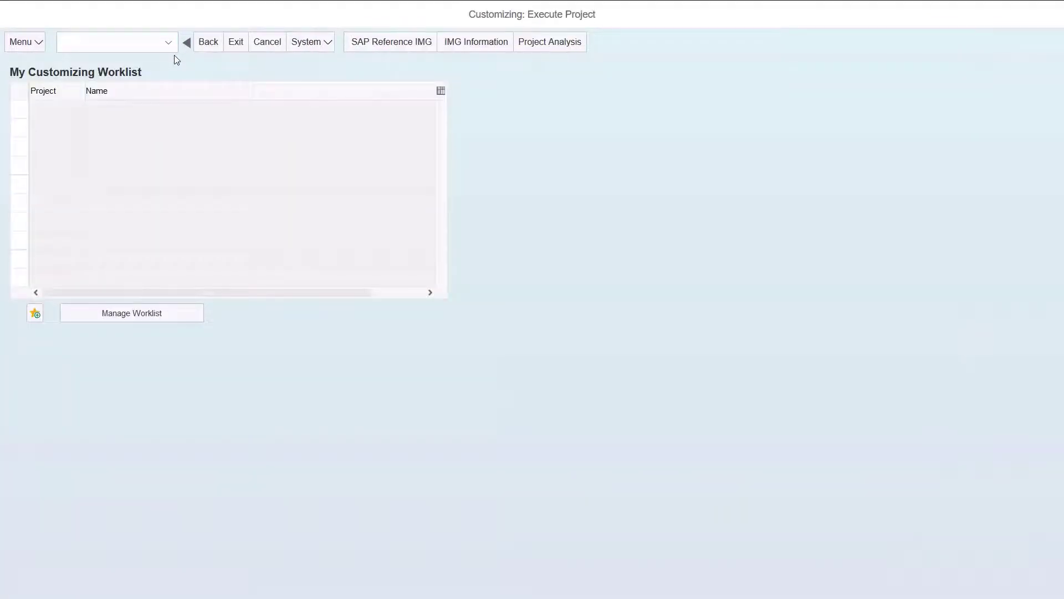
{"action": "left_click", "coordinate": [388, 46]}
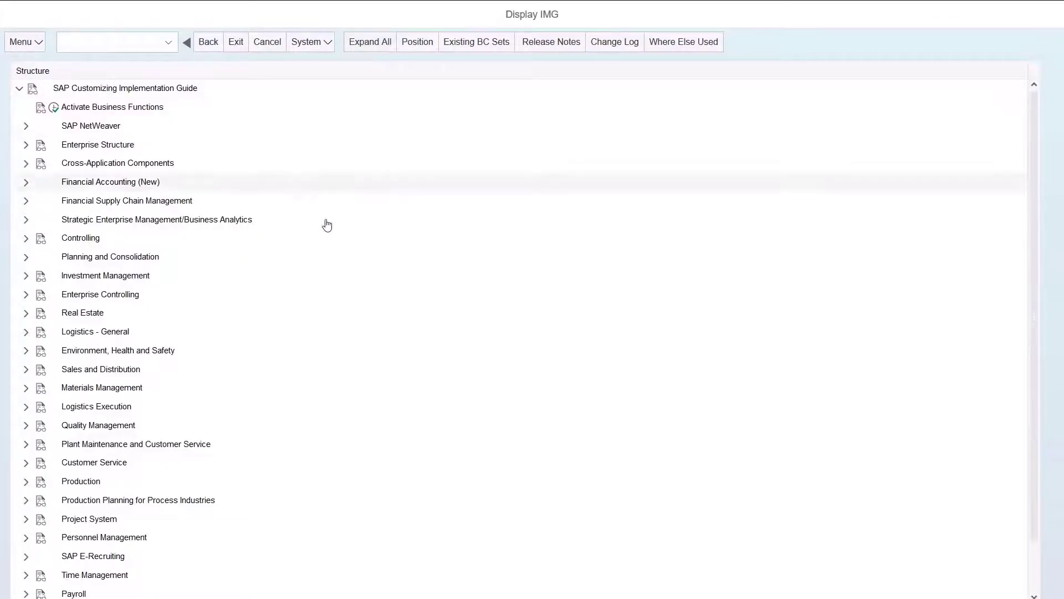
{"action": "left_click", "coordinate": [26, 332]}
{"action": "scroll", "coordinate": [27, 336], "scroll_direction": "down", "scroll_amount": 2}
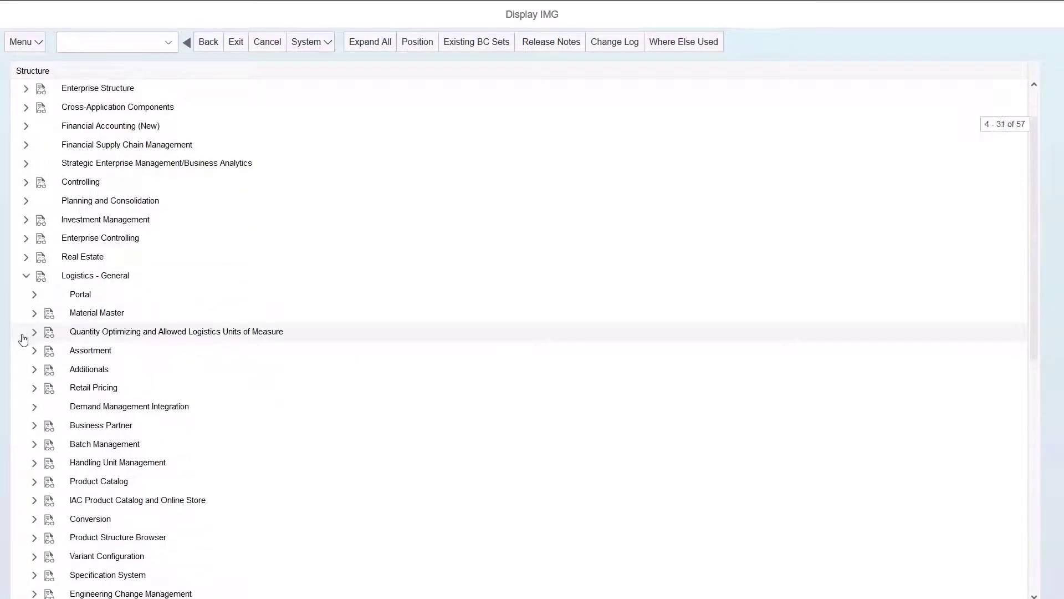
{"action": "left_click", "coordinate": [35, 299]}
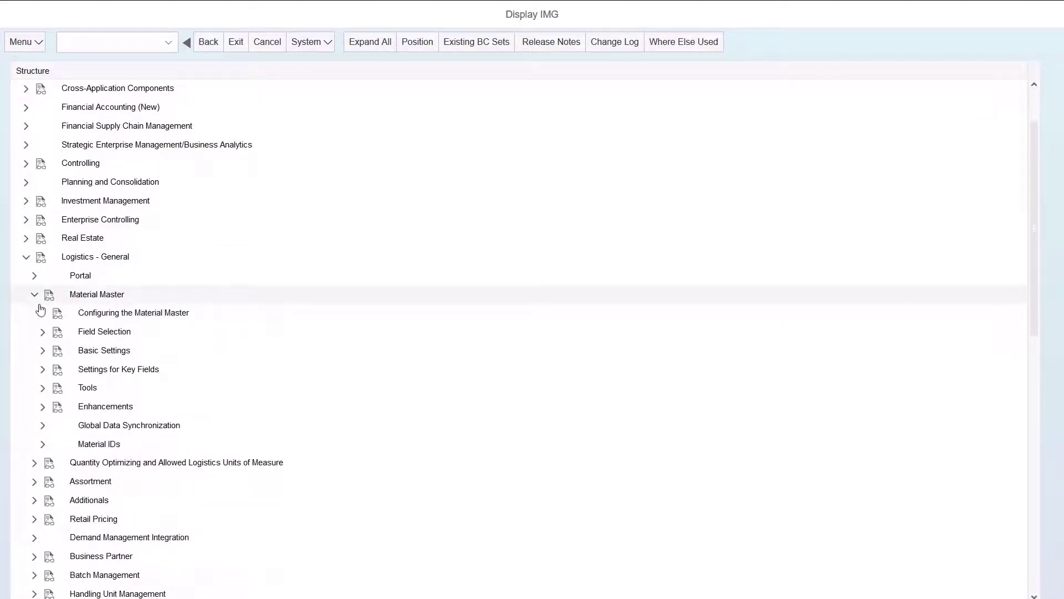
{"action": "scroll", "coordinate": [47, 341], "scroll_direction": "down", "scroll_amount": 1}
{"action": "scroll", "coordinate": [47, 344], "scroll_direction": "down", "scroll_amount": 1}
{"action": "left_click", "coordinate": [44, 333]}
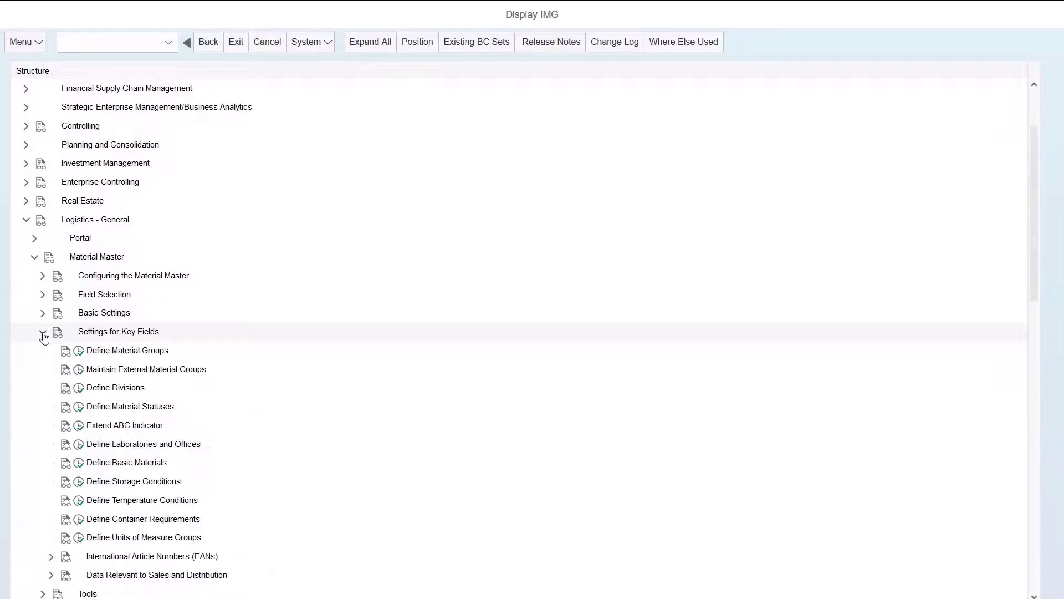
{"action": "scroll", "coordinate": [43, 336], "scroll_direction": "down", "scroll_amount": 3}
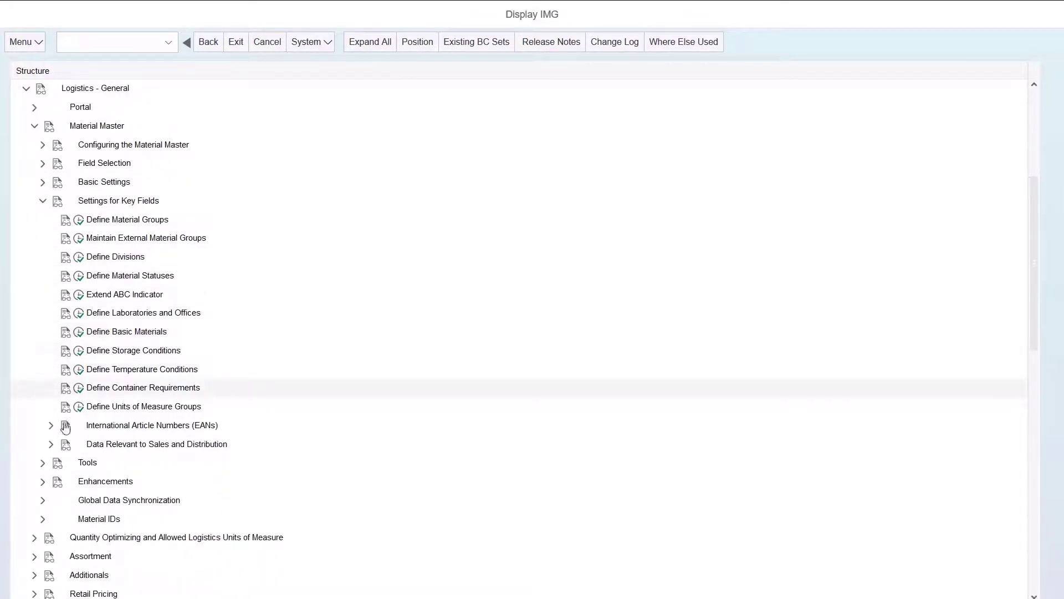
{"action": "left_click", "coordinate": [51, 444]}
{"action": "scroll", "coordinate": [52, 428], "scroll_direction": "down", "scroll_amount": 2}
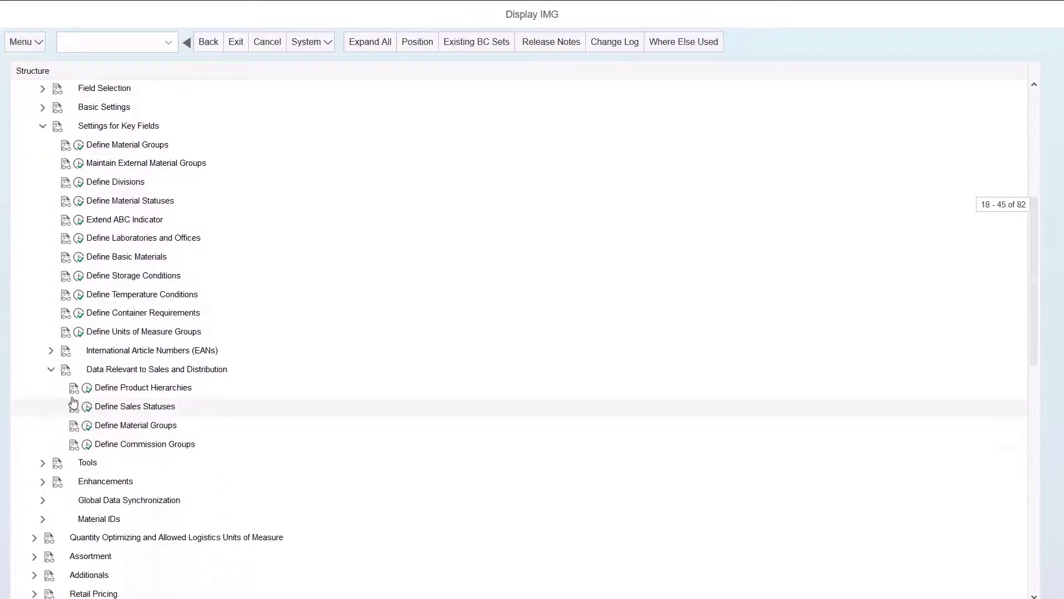
Step: Open 'Maintenance: Prod. Hier.' and scroll the Product Hierarchies table to Itego Car under Metal Toys
{"action": "left_click", "coordinate": [87, 389]}
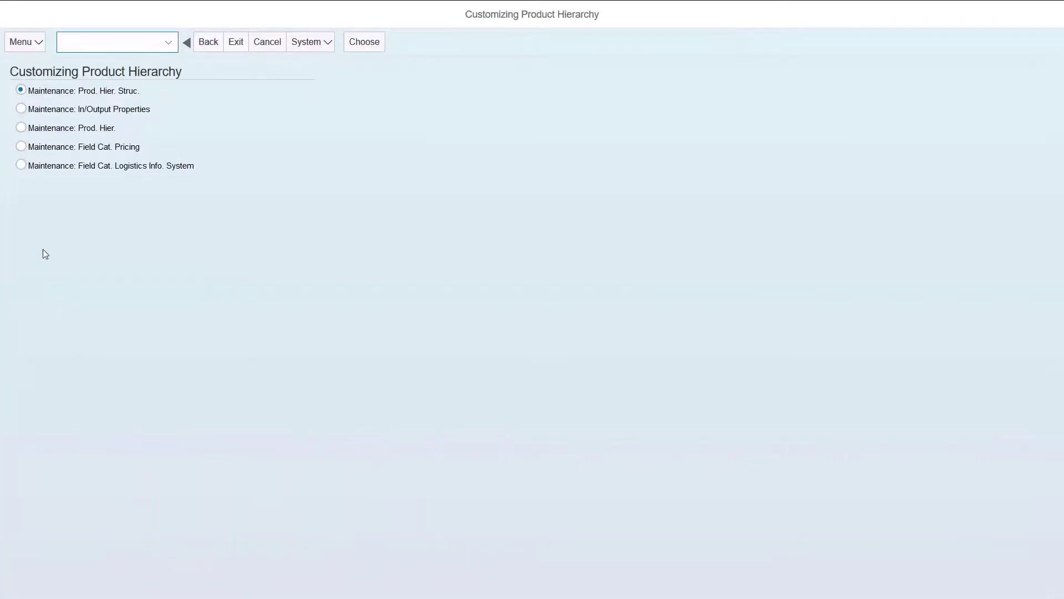
{"action": "left_click", "coordinate": [20, 128]}
{"action": "left_click", "coordinate": [365, 49]}
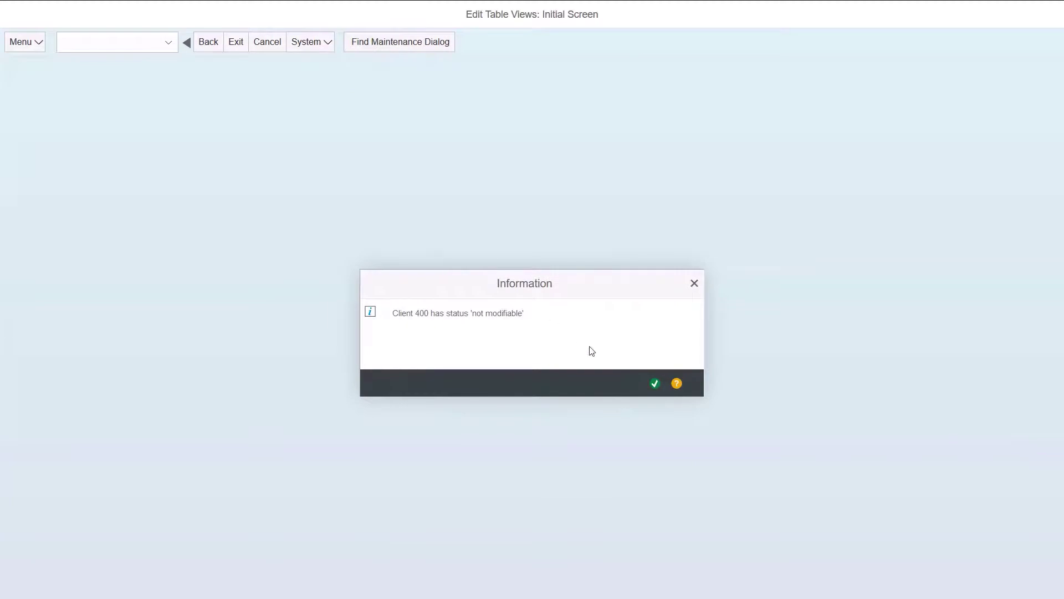
{"action": "left_click", "coordinate": [655, 384]}
{"action": "scroll", "coordinate": [371, 288], "scroll_direction": "down", "scroll_amount": 4}
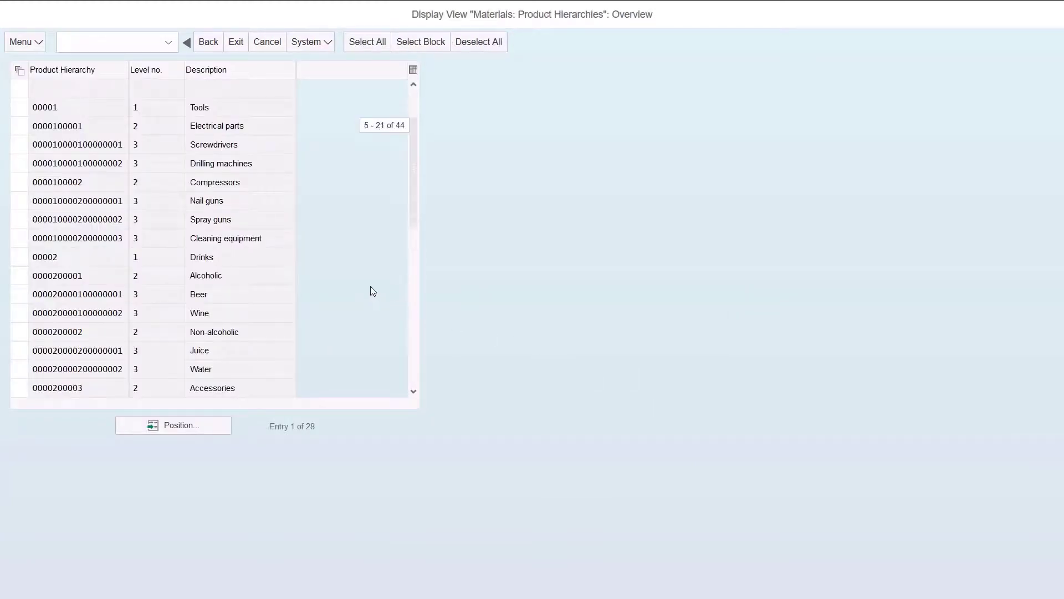